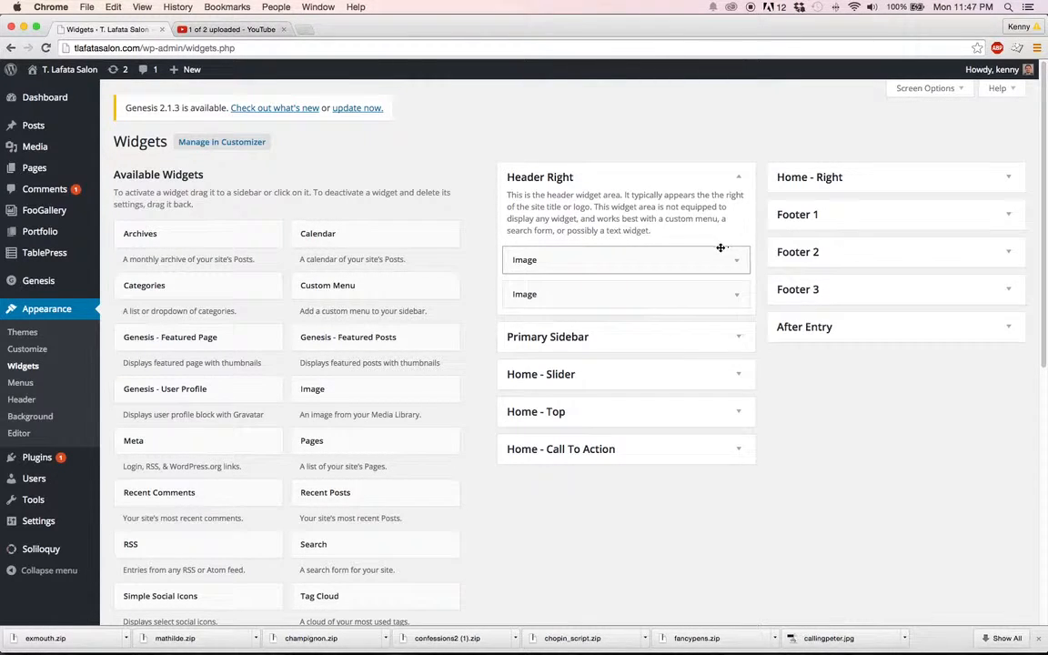
- Open the live salon site in a new tab, view its header images, and return to the widgets page
{"action": "left_click", "coordinate": [56, 70], "text": "super"}
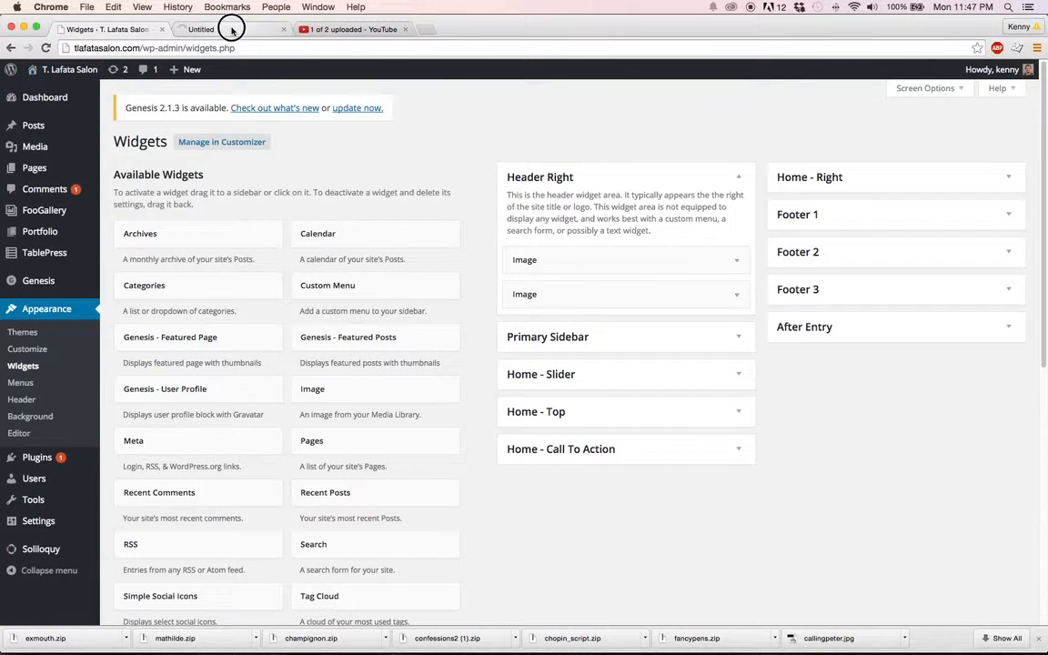
{"action": "left_click", "coordinate": [231, 30]}
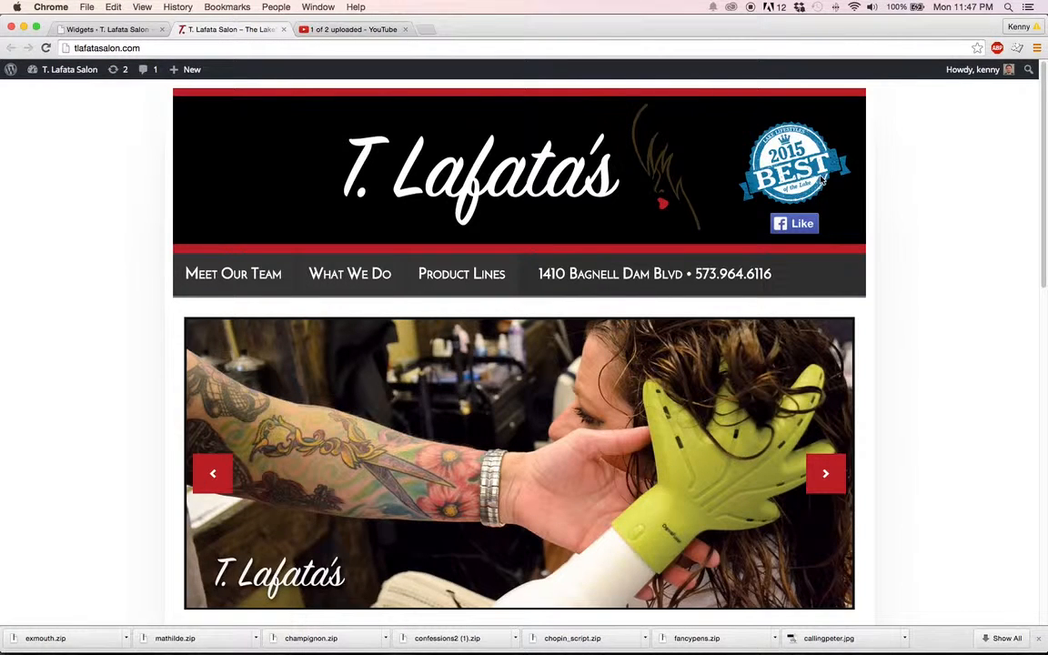
{"action": "left_click", "coordinate": [105, 29]}
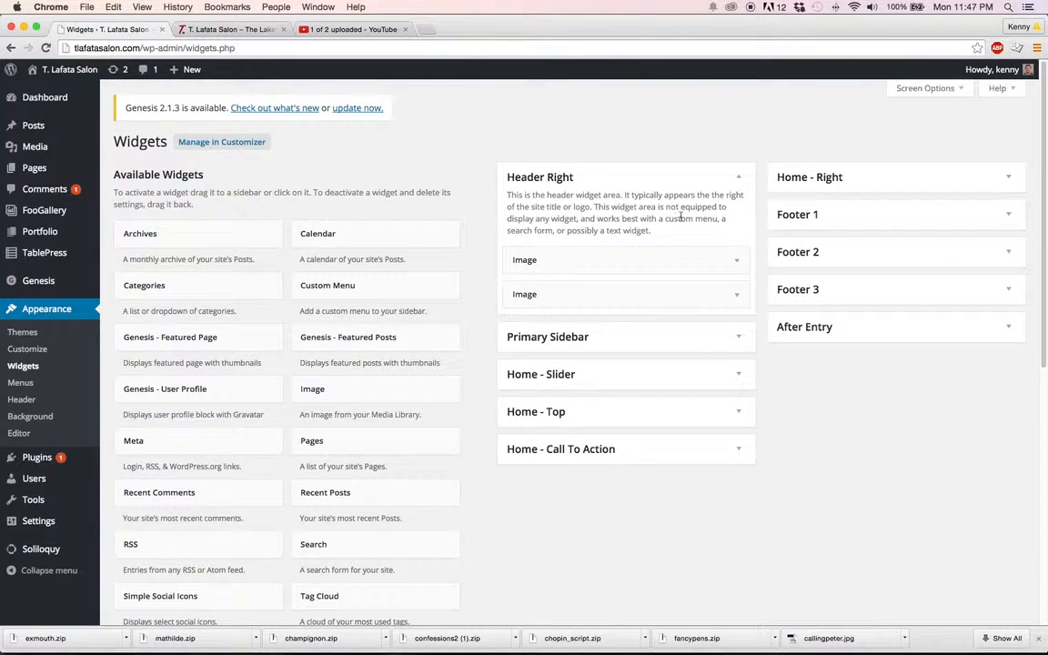
- Examine the first Image widget in Header Right and its media library selection, leaving the image as is
{"action": "left_click", "coordinate": [737, 263]}
{"action": "scroll", "coordinate": [737, 266], "scroll_direction": "down", "scroll_amount": 2}
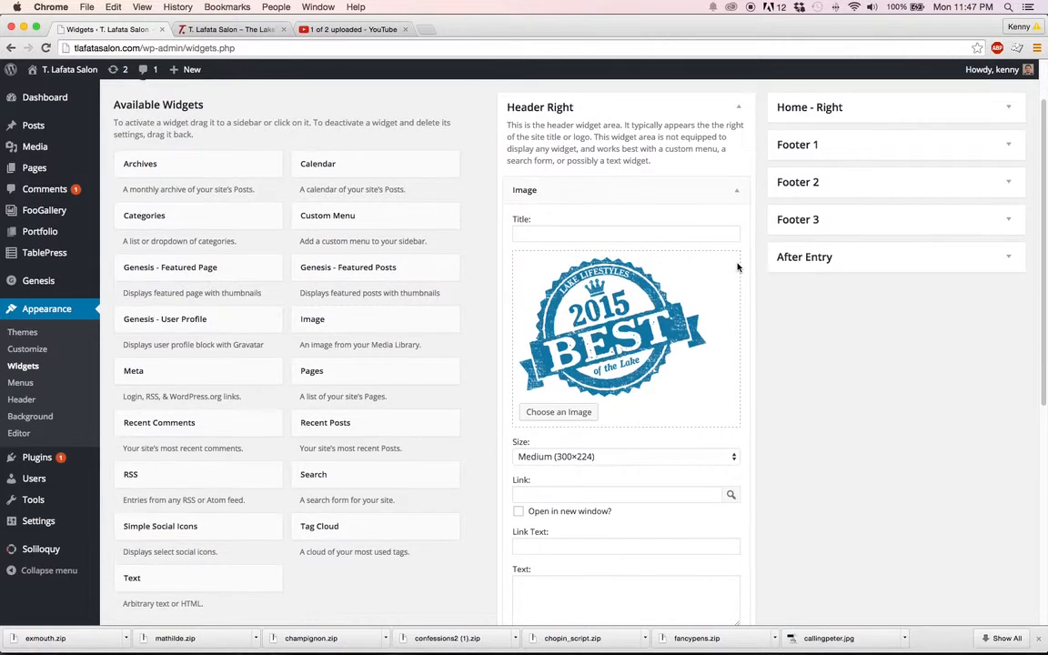
{"action": "scroll", "coordinate": [737, 267], "scroll_direction": "down", "scroll_amount": 4}
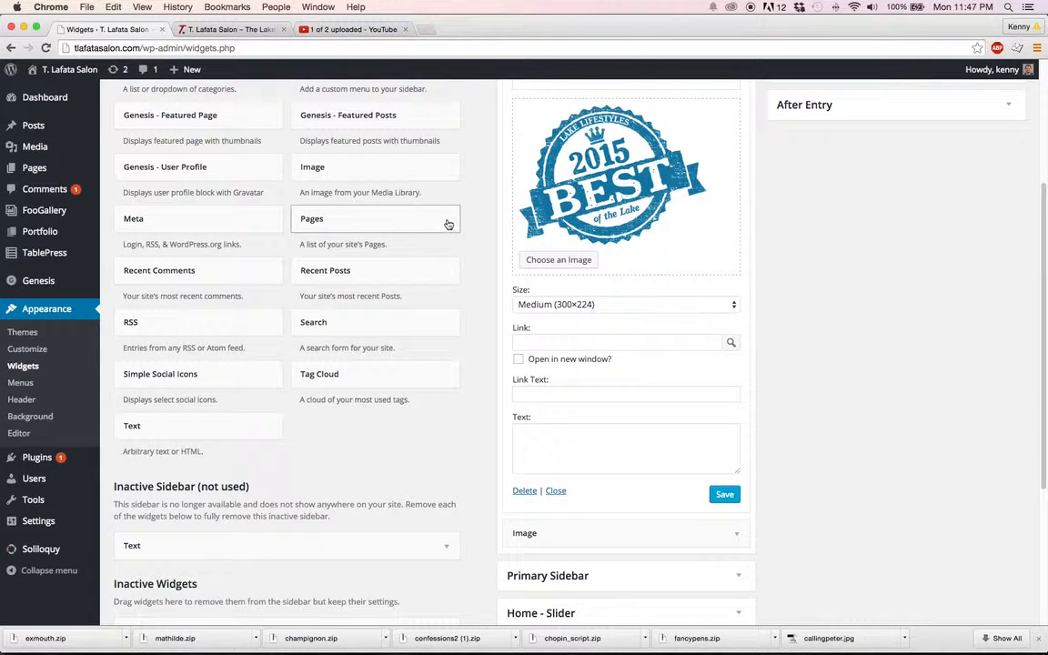
{"action": "left_click", "coordinate": [571, 267]}
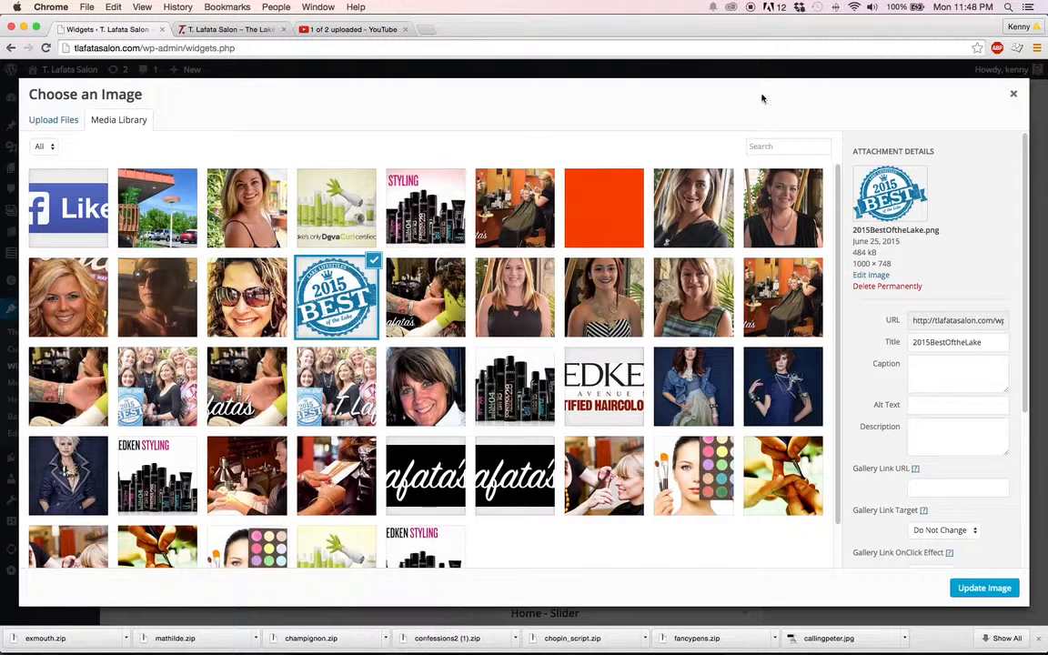
{"action": "left_click", "coordinate": [1013, 94]}
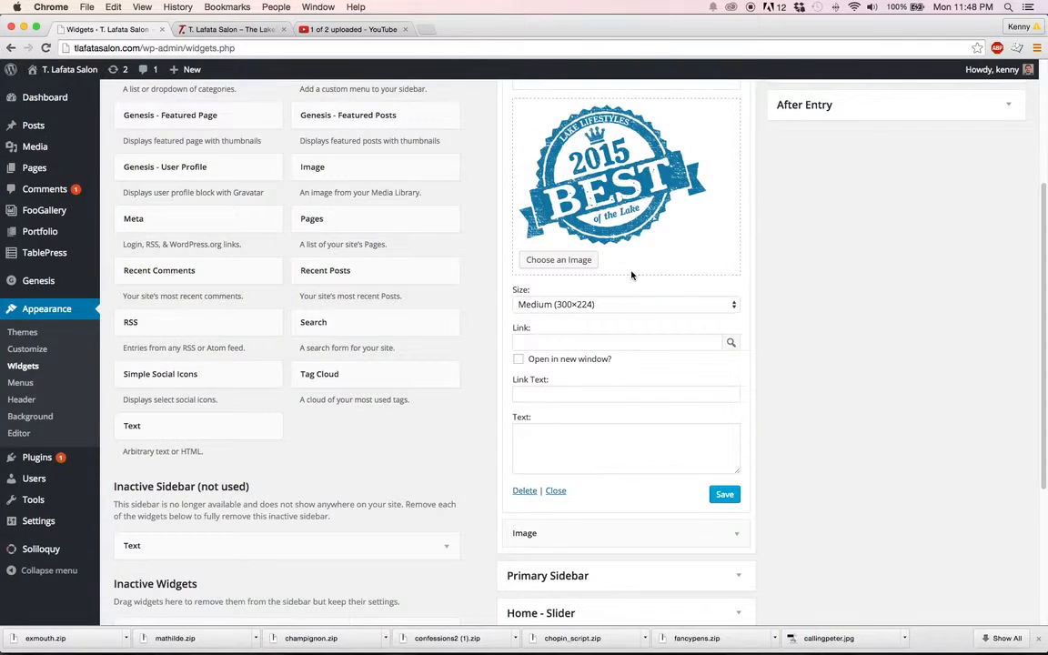
{"action": "scroll", "coordinate": [631, 276], "scroll_direction": "up", "scroll_amount": 5}
{"action": "left_click", "coordinate": [730, 212]}
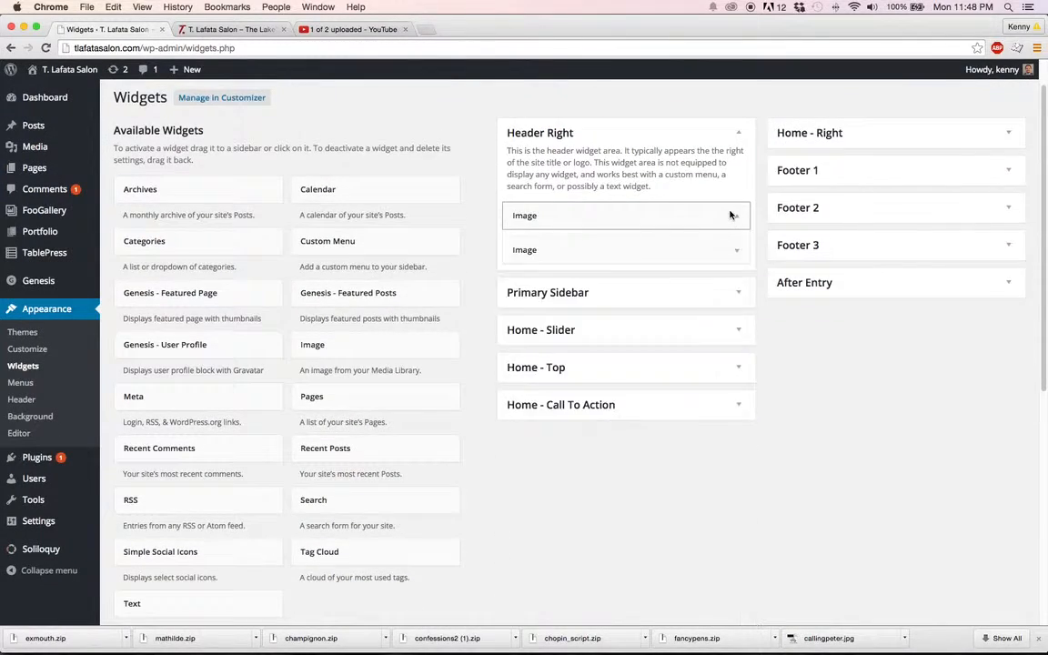
- Inspect the second Image widget in Header Right, including its image size and Facebook link, and collapse it
{"action": "left_click", "coordinate": [732, 256]}
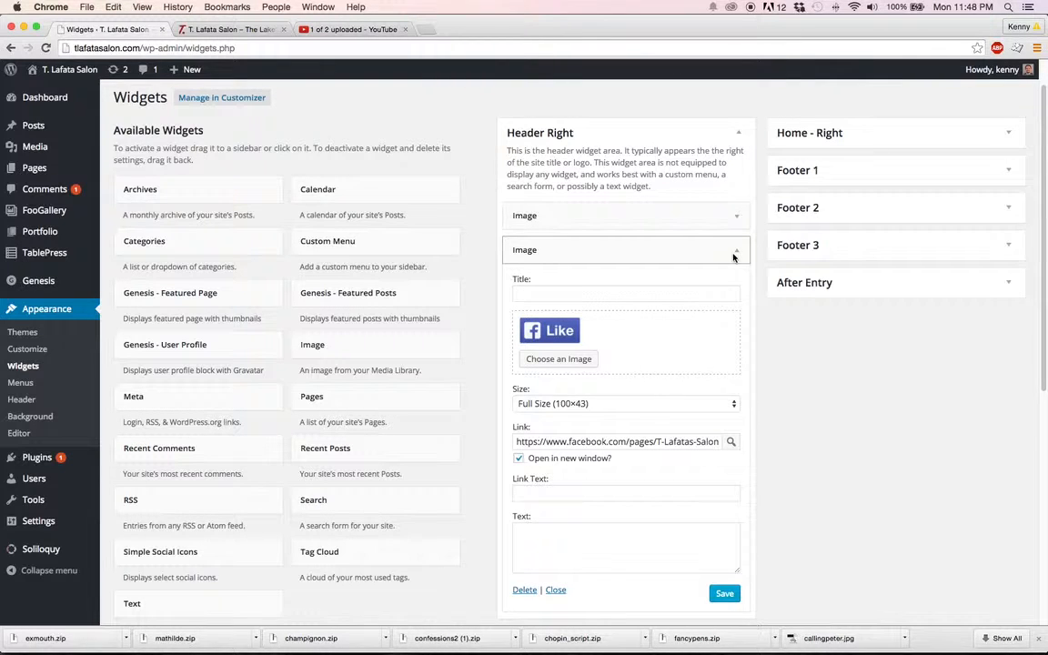
{"action": "left_click", "coordinate": [673, 442]}
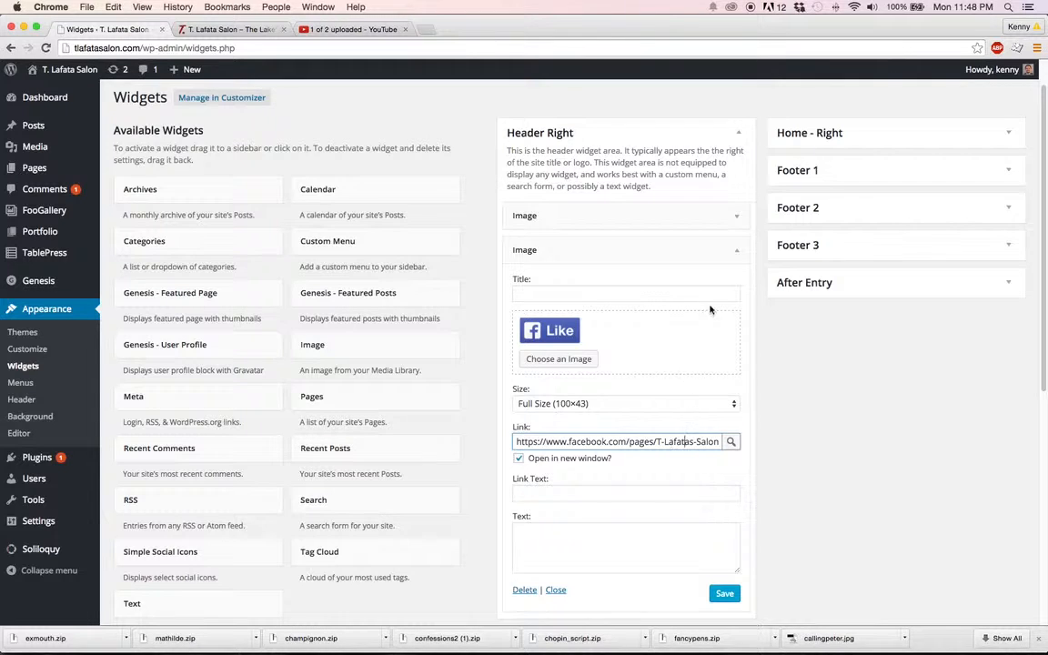
{"action": "left_click", "coordinate": [734, 253]}
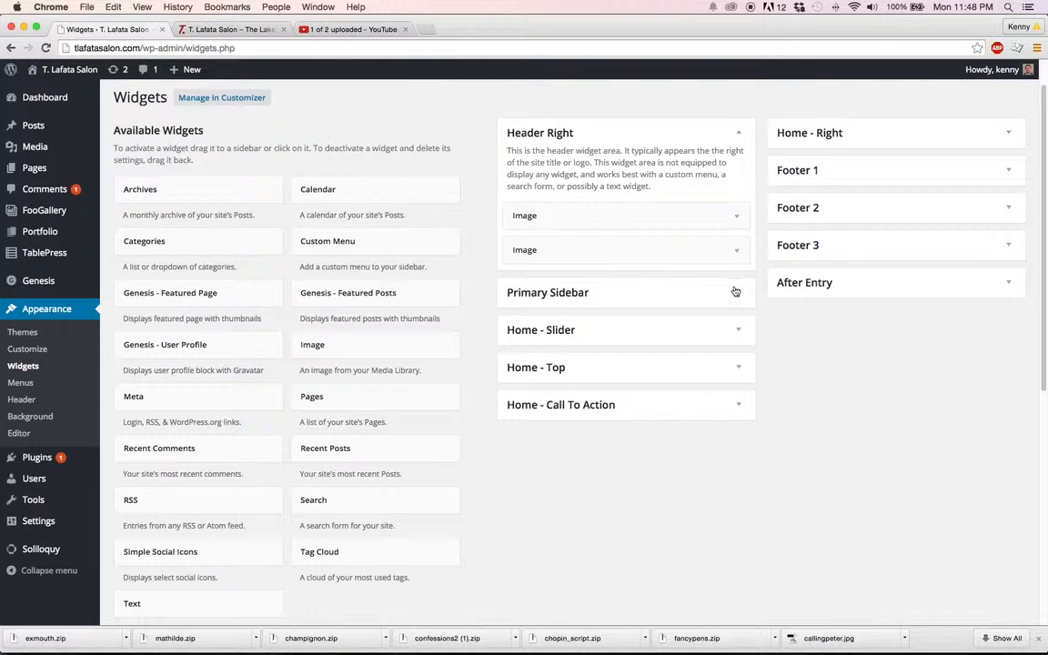
- Review the Find Us and Contact Us text widgets in the Primary Sidebar area and collapse the area
{"action": "left_click", "coordinate": [734, 291]}
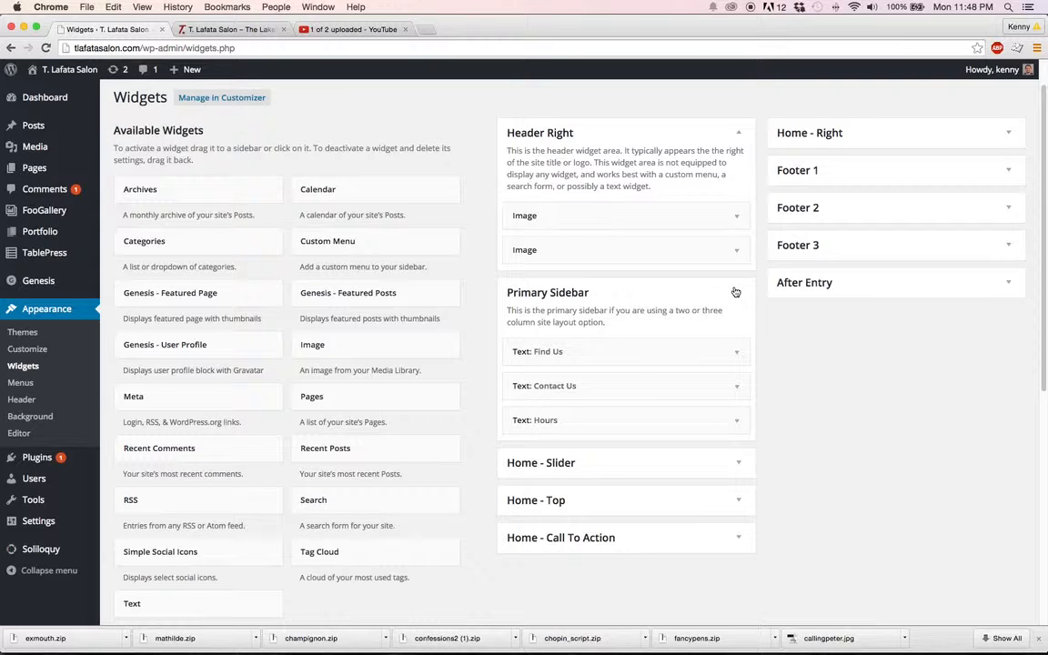
{"action": "left_click", "coordinate": [734, 351]}
{"action": "left_click", "coordinate": [735, 355]}
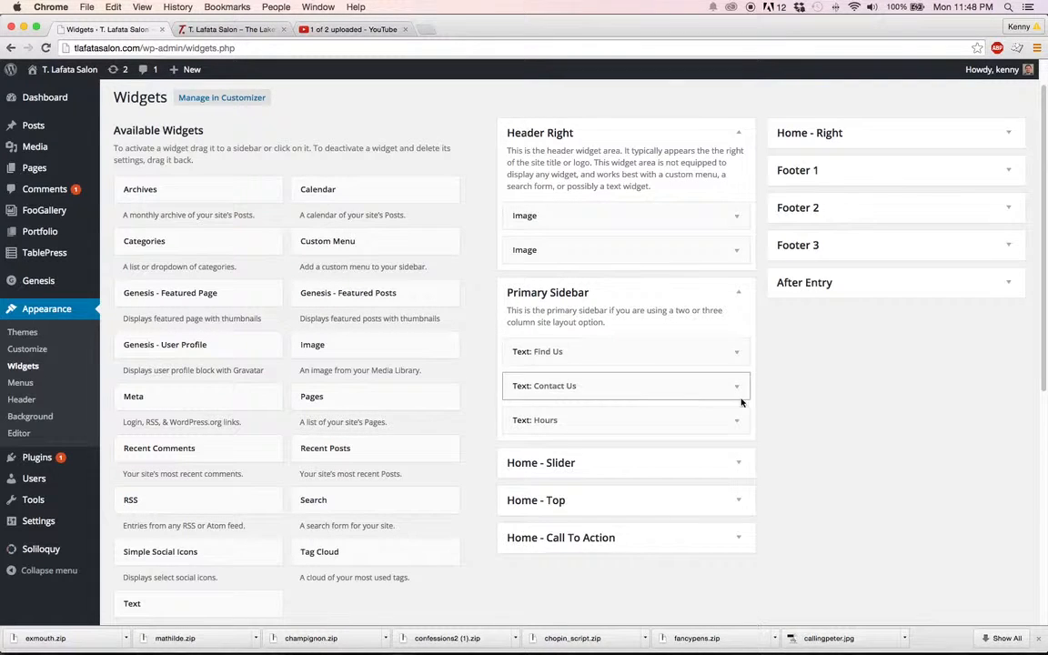
{"action": "left_click", "coordinate": [737, 388]}
{"action": "scroll", "coordinate": [738, 393], "scroll_direction": "down", "scroll_amount": 1}
{"action": "left_click", "coordinate": [666, 464]}
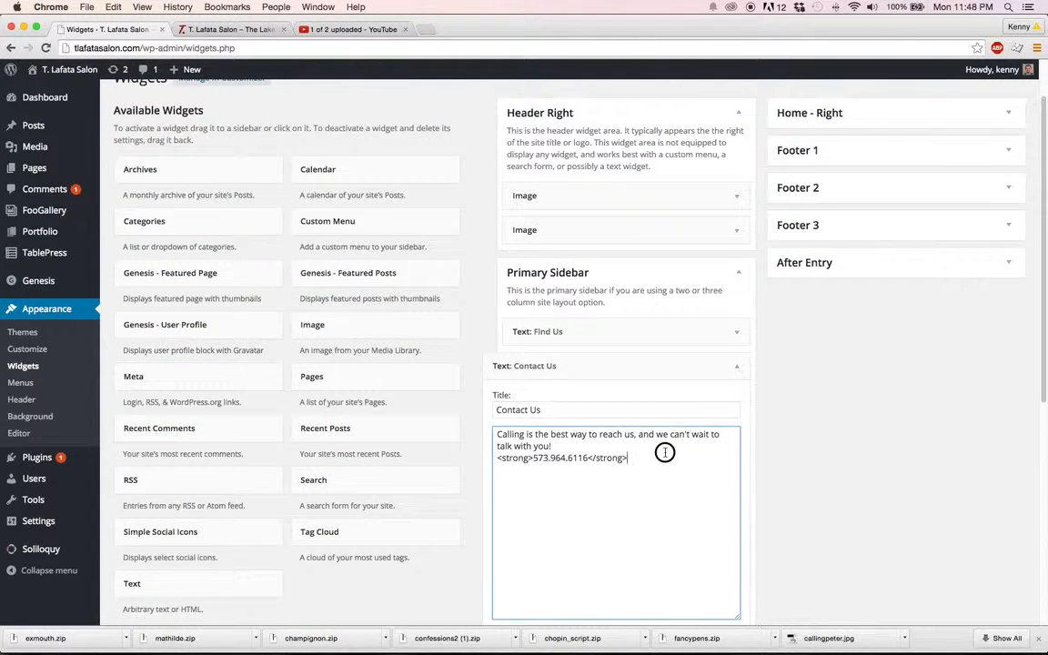
{"action": "left_click", "coordinate": [736, 365]}
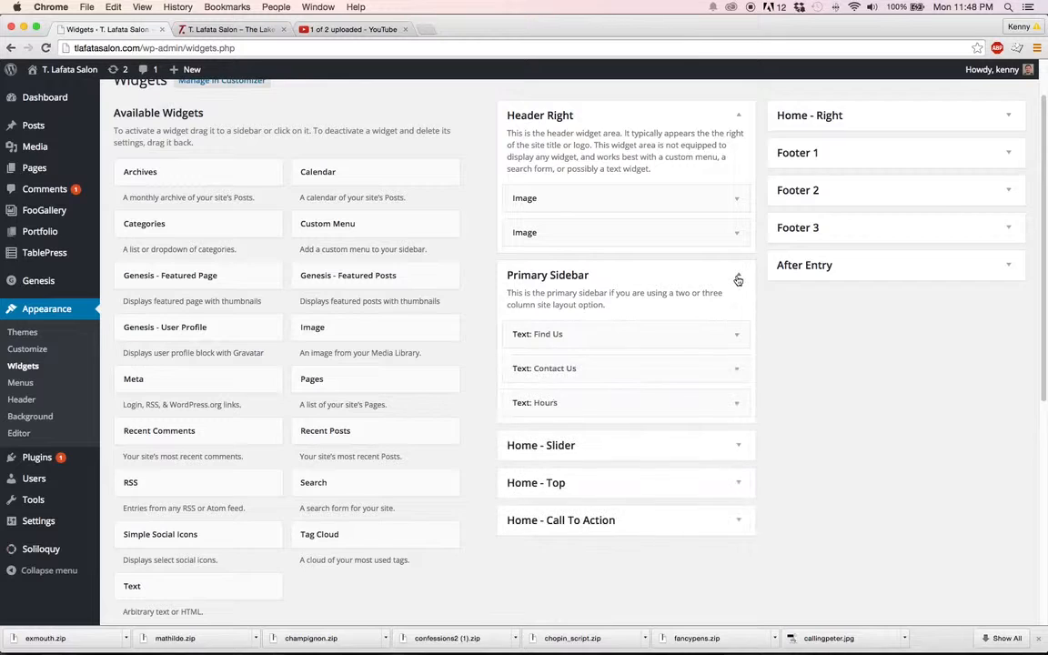
{"action": "left_click", "coordinate": [737, 279]}
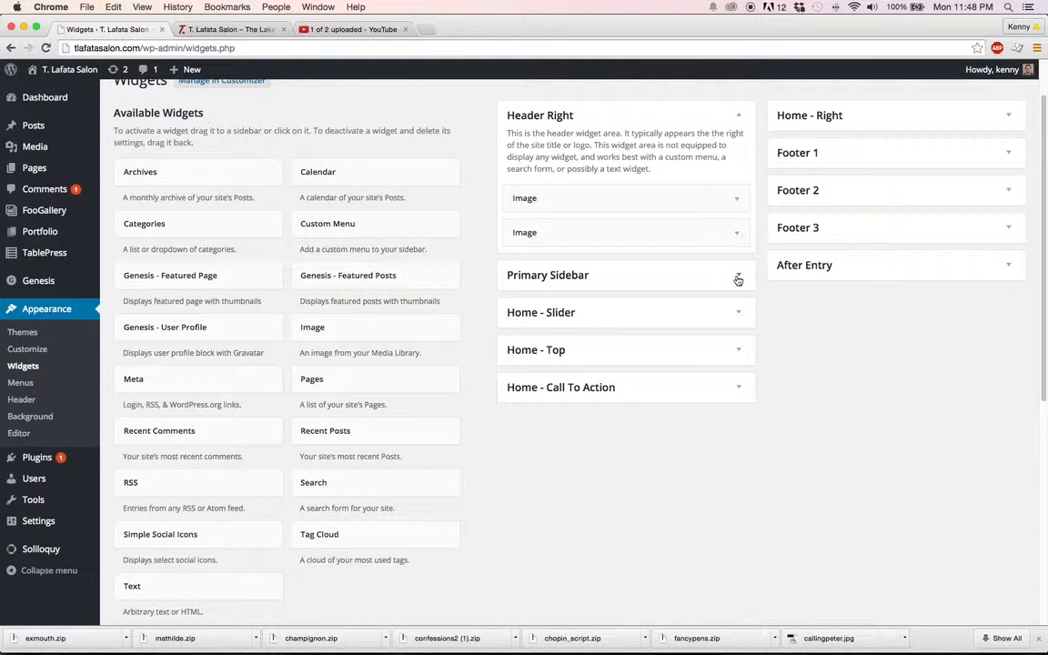
- Compare the text widgets in the Home - Right area with those in the Primary Sidebar, and collapse both areas
{"action": "left_click", "coordinate": [802, 119]}
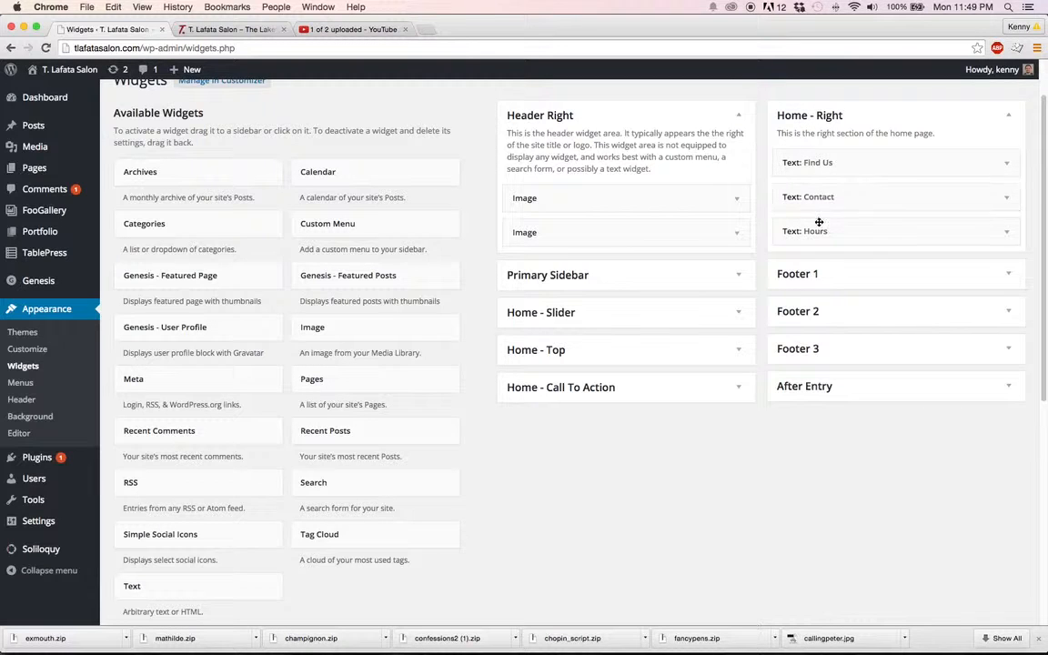
{"action": "left_click", "coordinate": [815, 163]}
{"action": "left_click", "coordinate": [816, 164]}
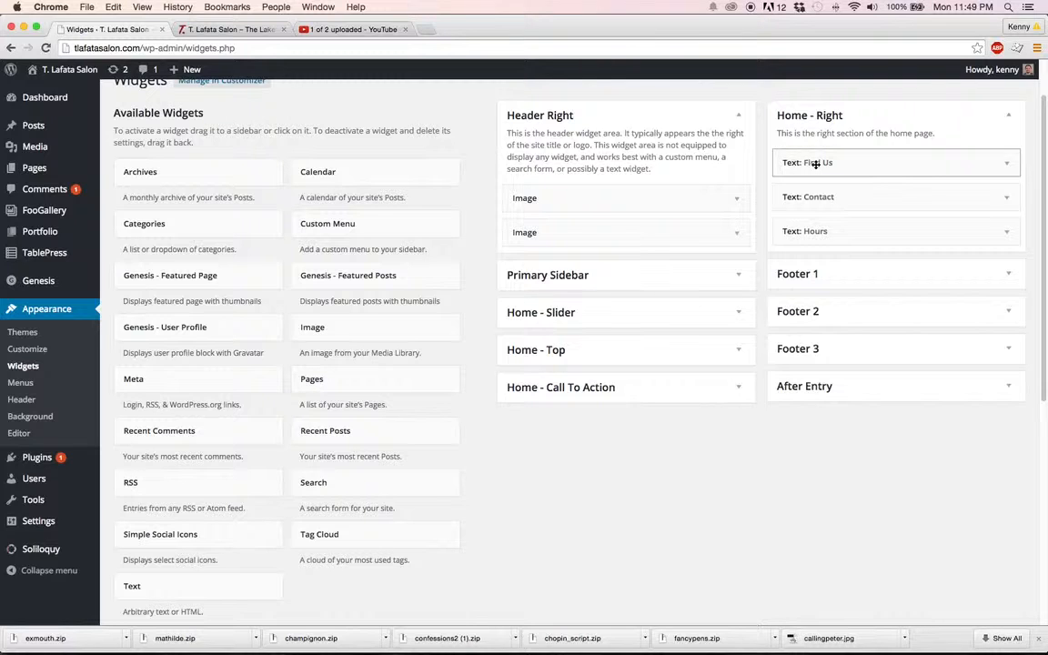
{"action": "left_click", "coordinate": [734, 273]}
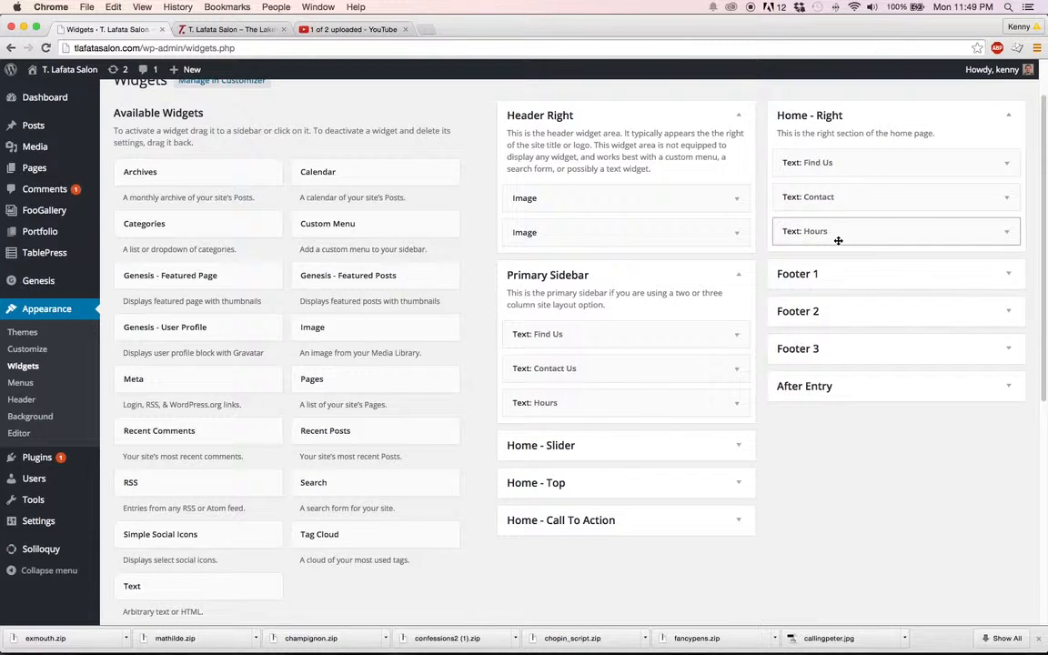
{"action": "left_click", "coordinate": [842, 107]}
{"action": "left_click", "coordinate": [735, 273]}
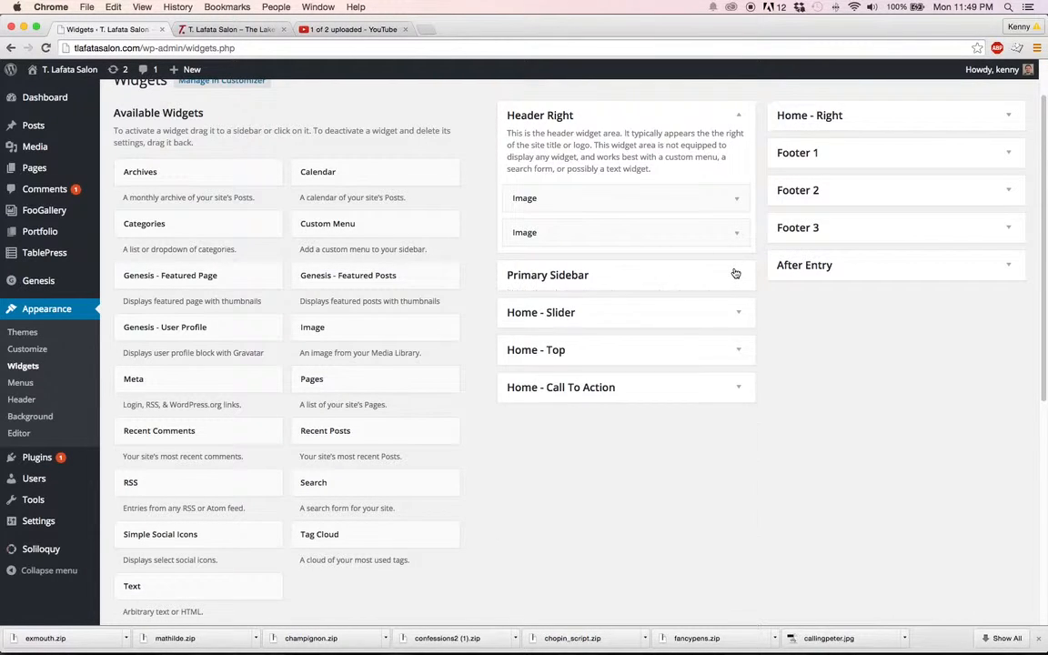
- Expand the Home - Slider area and examine the settings of its Image widget
{"action": "left_click", "coordinate": [728, 305]}
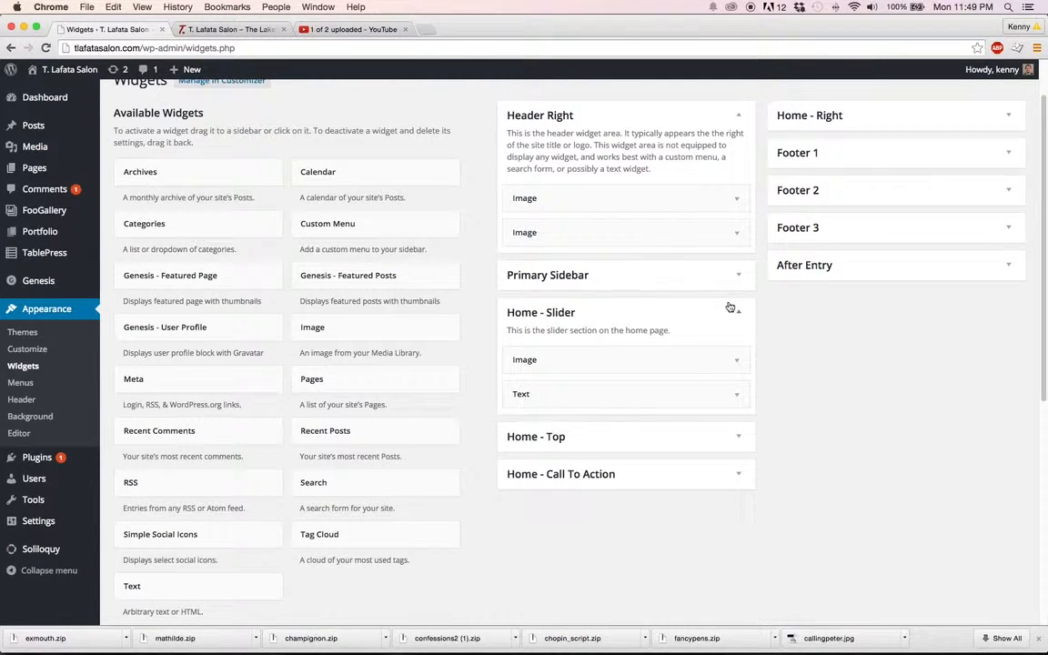
{"action": "left_click", "coordinate": [729, 359]}
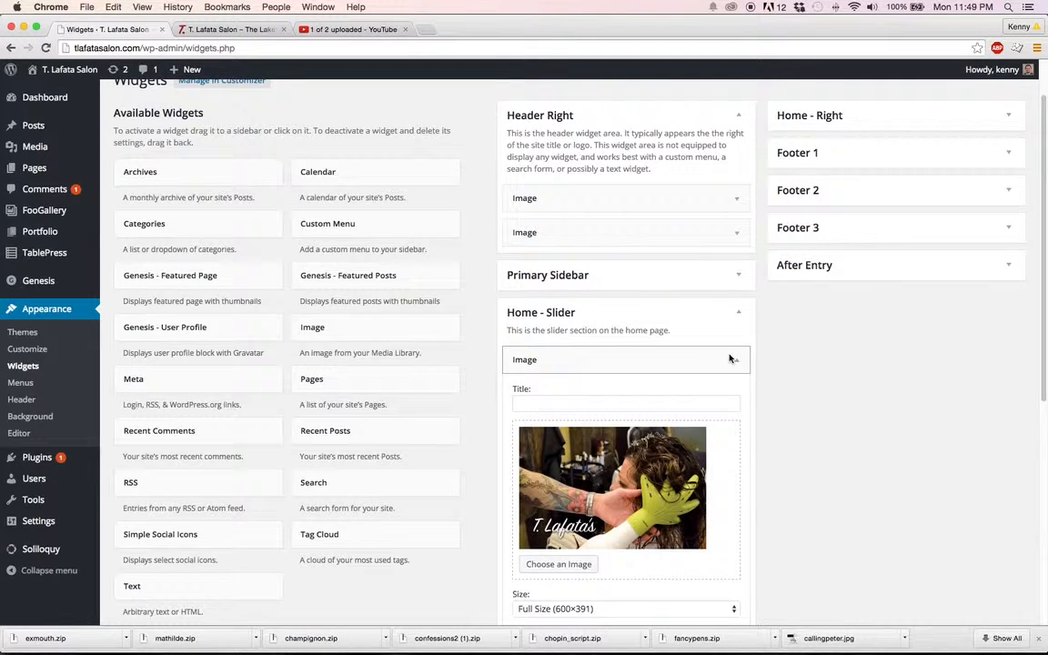
{"action": "scroll", "coordinate": [729, 359], "scroll_direction": "down", "scroll_amount": 3}
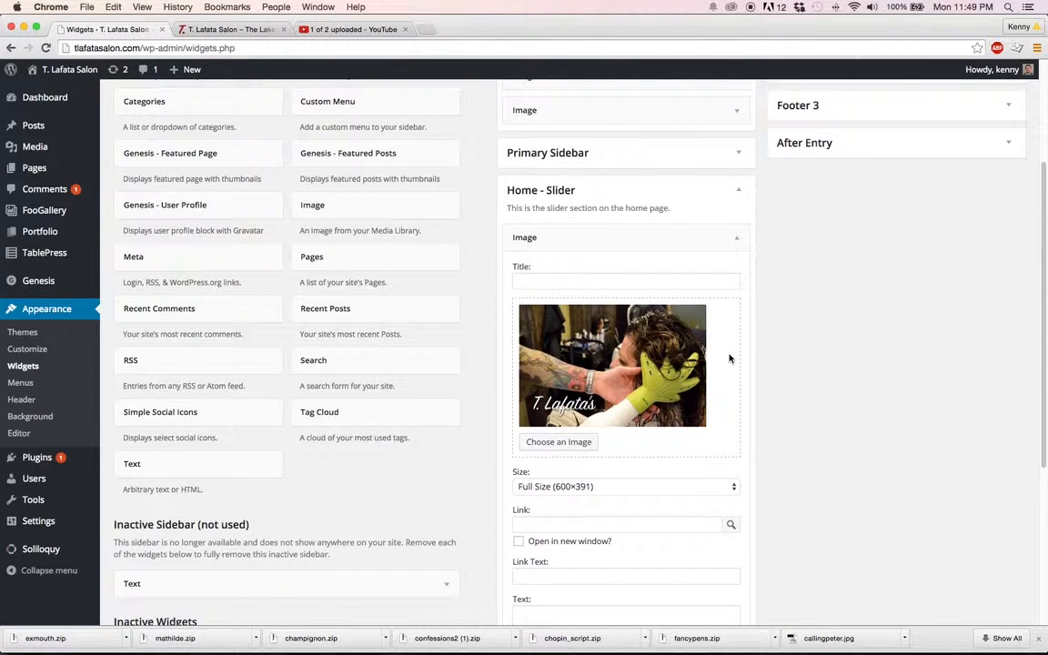
{"action": "scroll", "coordinate": [730, 358], "scroll_direction": "down", "scroll_amount": 2}
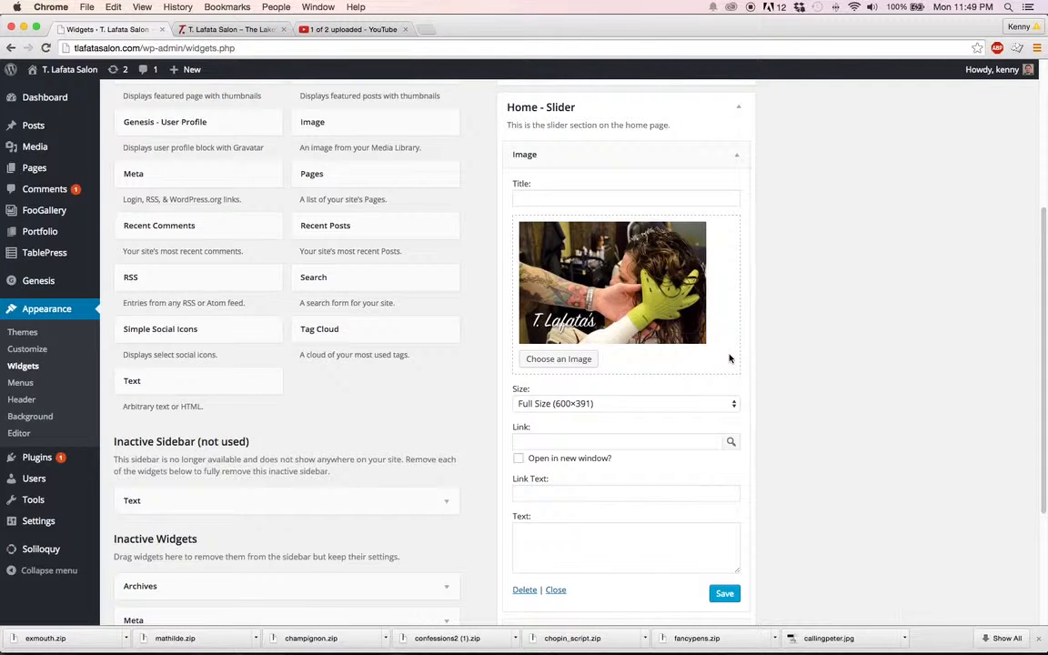
{"action": "left_click", "coordinate": [732, 156]}
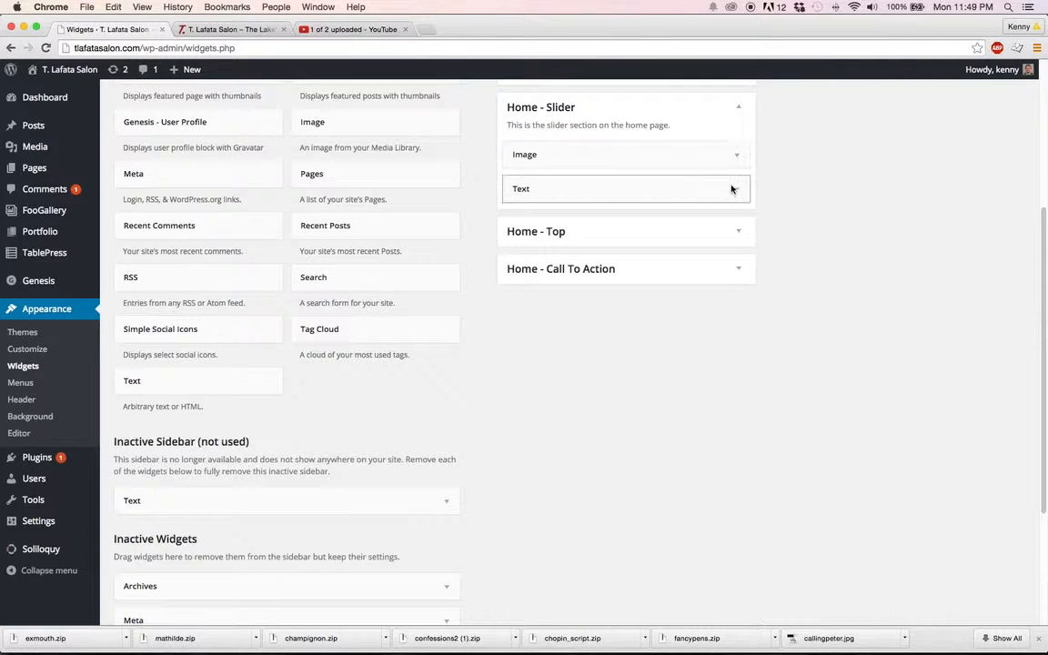
- Examine the Soliloquy shortcode in the Home - Slider Text widget and check the slider on the live homepage
{"action": "left_click", "coordinate": [732, 190]}
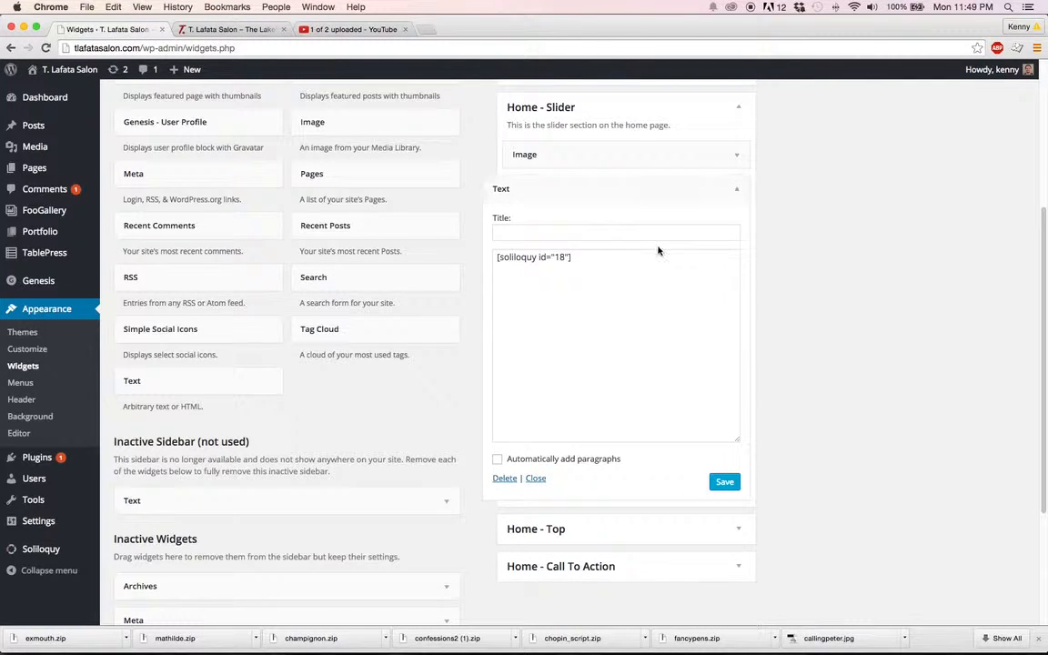
{"action": "left_click", "coordinate": [573, 258]}
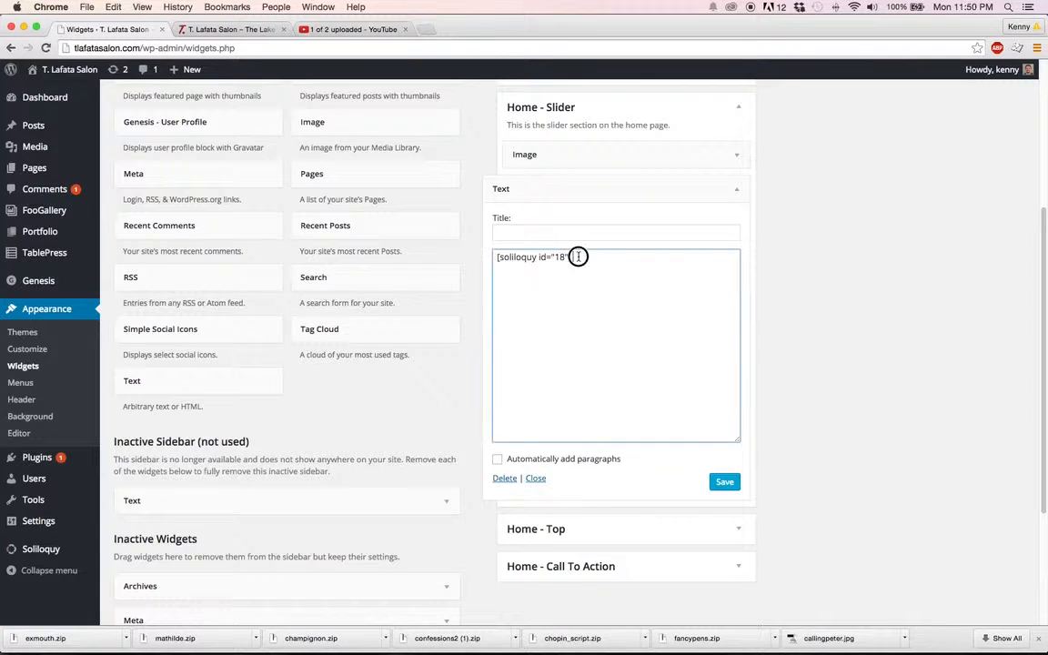
{"action": "triple_click", "coordinate": [519, 260]}
{"action": "left_click", "coordinate": [567, 258]}
{"action": "left_click", "coordinate": [238, 29]}
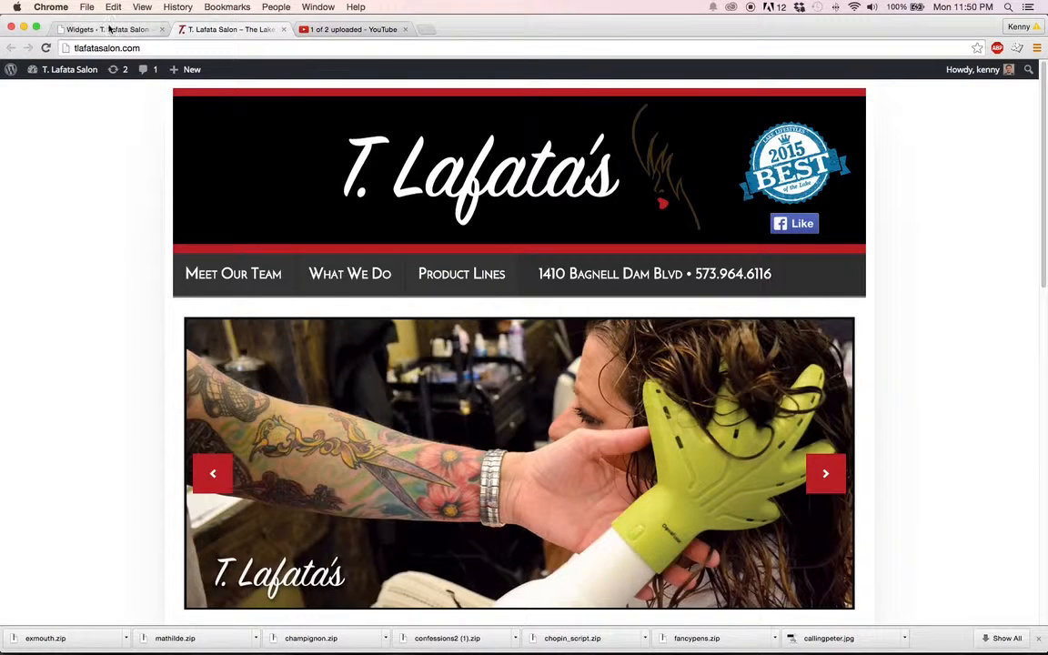
{"action": "left_click", "coordinate": [108, 29]}
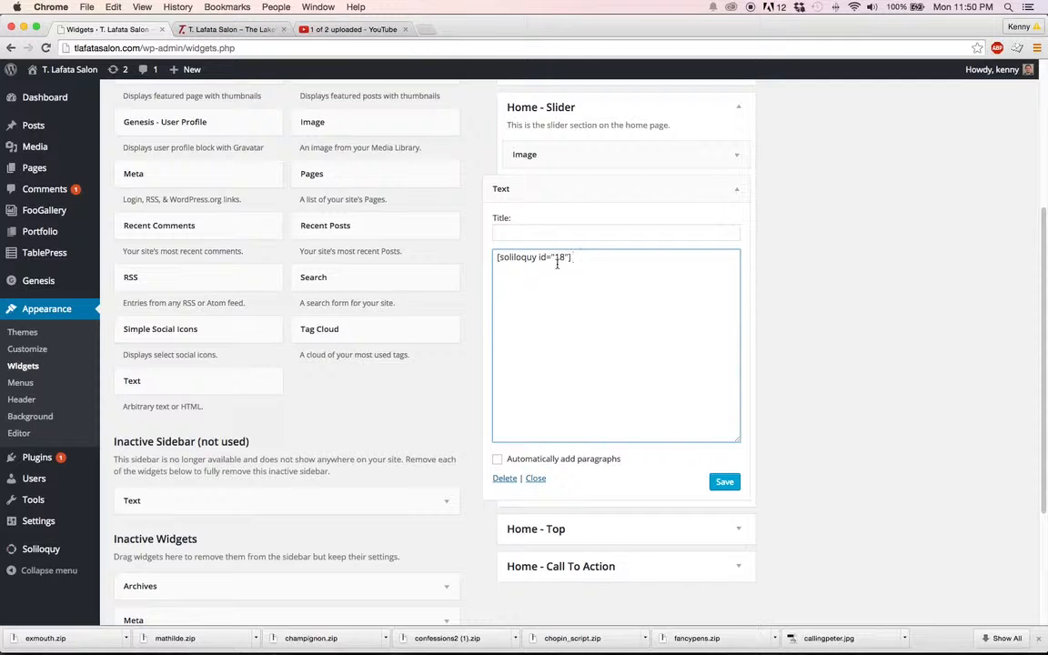
{"action": "left_click", "coordinate": [737, 190]}
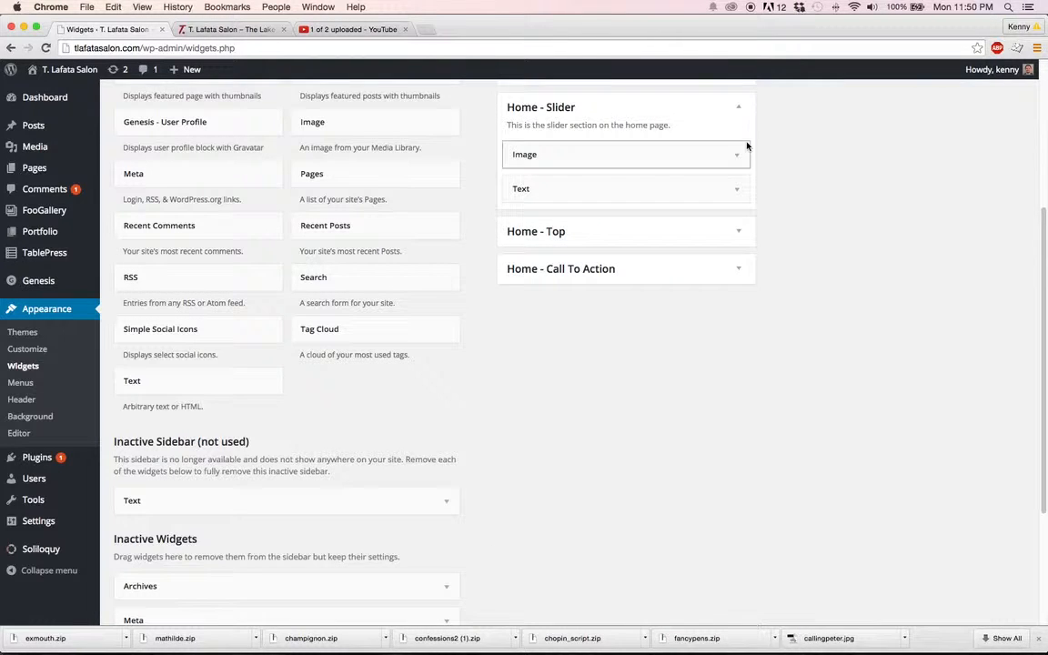
- Compare the Home - Slider Image widget's settings with the Text widget's shortcode, and collapse both widgets
{"action": "left_click", "coordinate": [744, 148]}
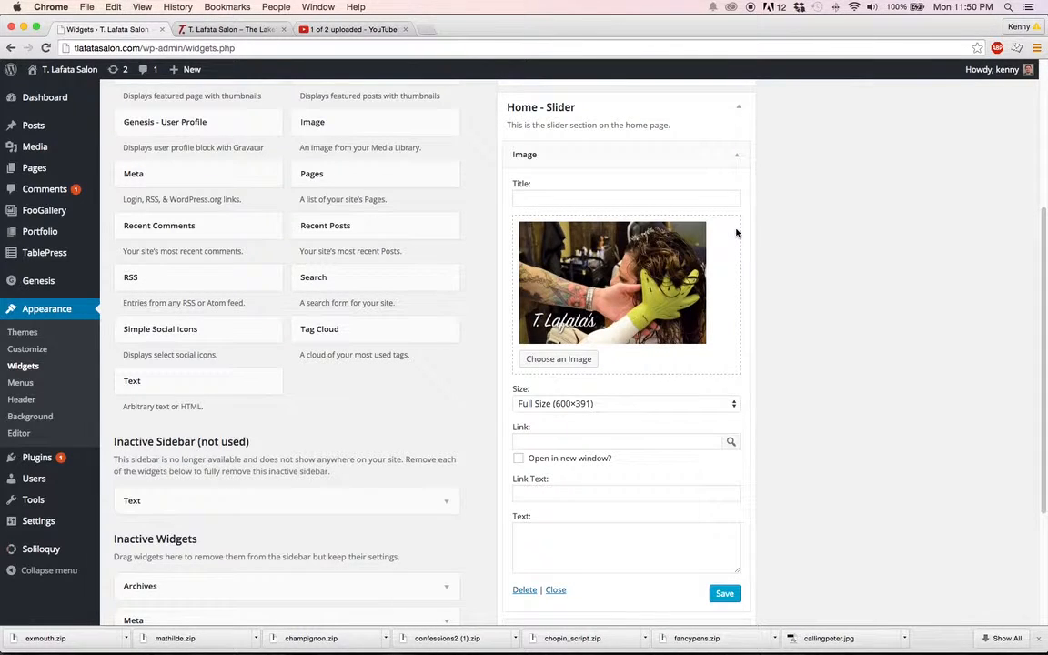
{"action": "scroll", "coordinate": [736, 232], "scroll_direction": "down", "scroll_amount": 1}
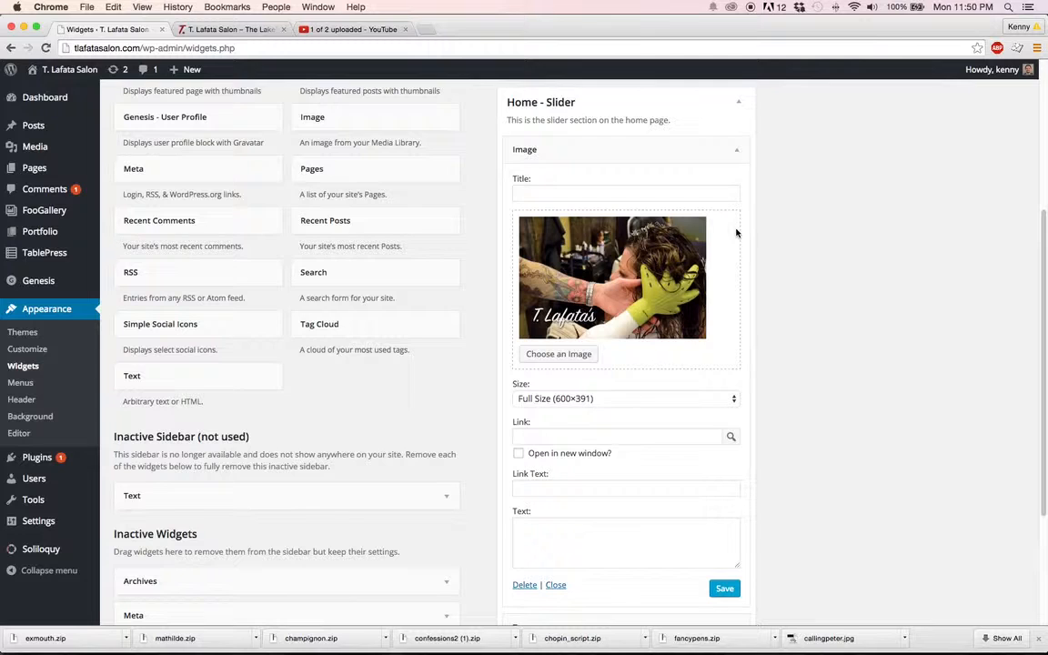
{"action": "left_click", "coordinate": [718, 153]}
{"action": "left_click", "coordinate": [727, 187]}
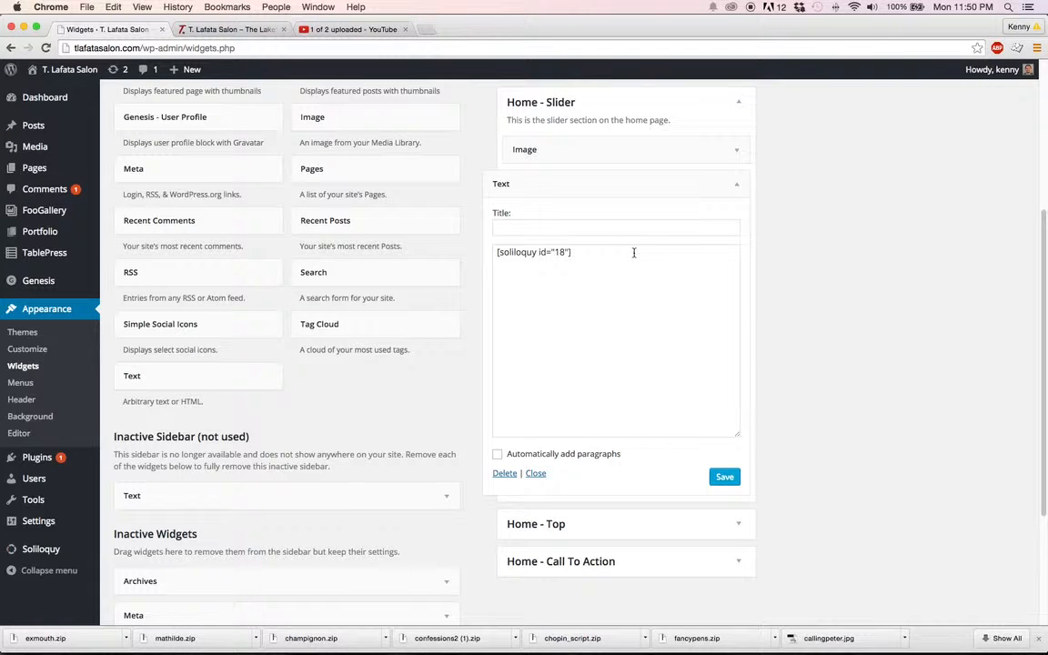
{"action": "left_click", "coordinate": [627, 256]}
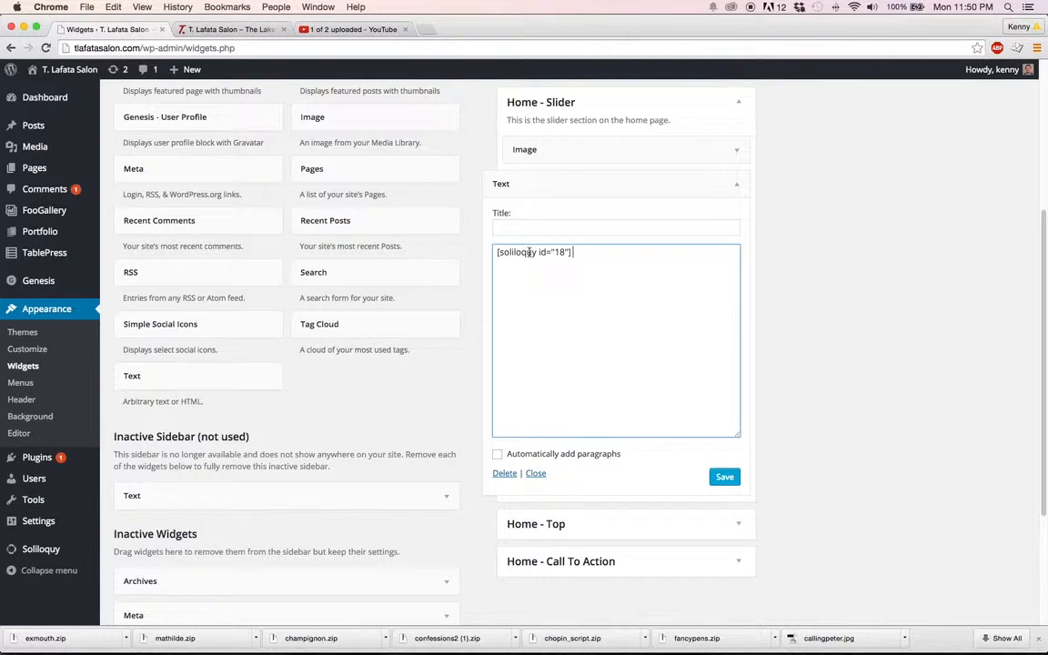
{"action": "left_click", "coordinate": [732, 185]}
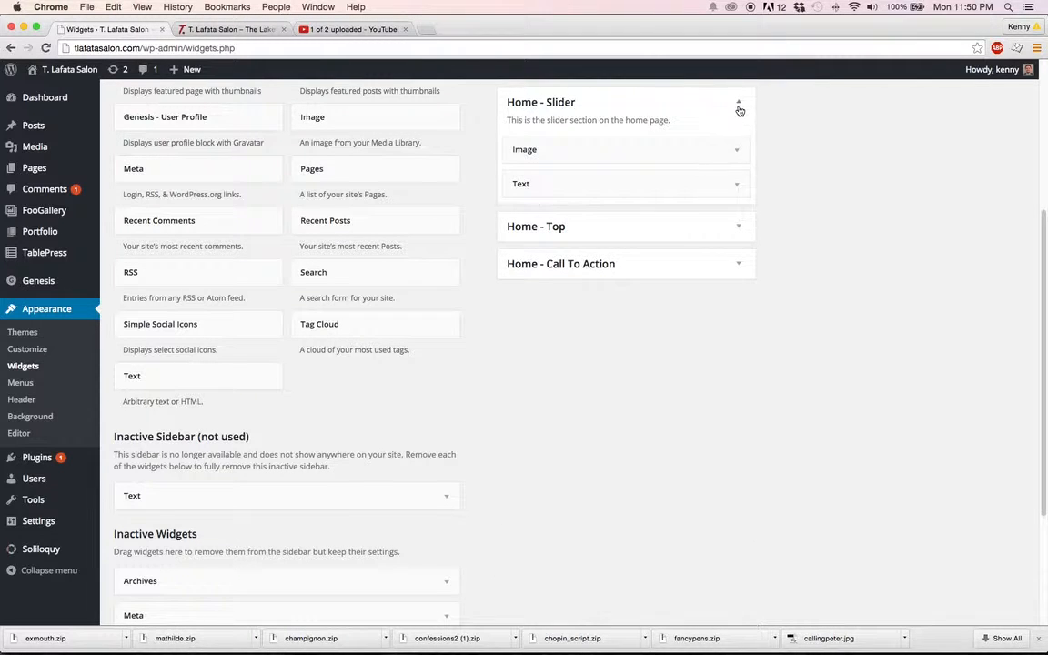
- Collapse the Home - Slider area, expand Home - Top, and compare its widgets with the matching content on the live homepage
{"action": "left_click", "coordinate": [739, 106]}
{"action": "left_click", "coordinate": [741, 143]}
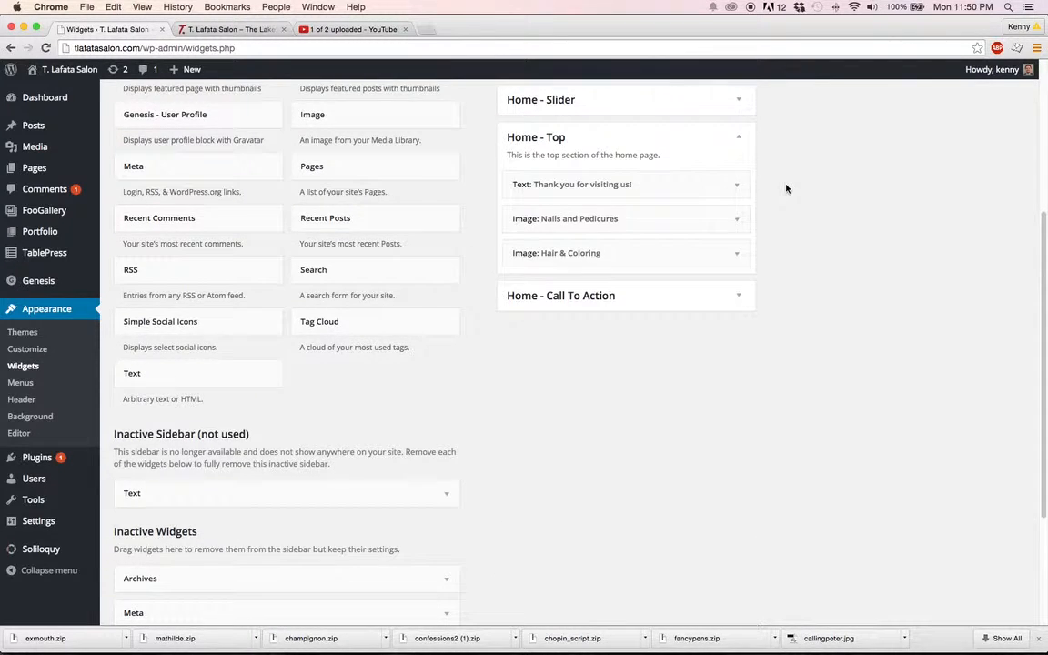
{"action": "scroll", "coordinate": [787, 189], "scroll_direction": "up", "scroll_amount": 2}
{"action": "scroll", "coordinate": [785, 187], "scroll_direction": "up", "scroll_amount": 2}
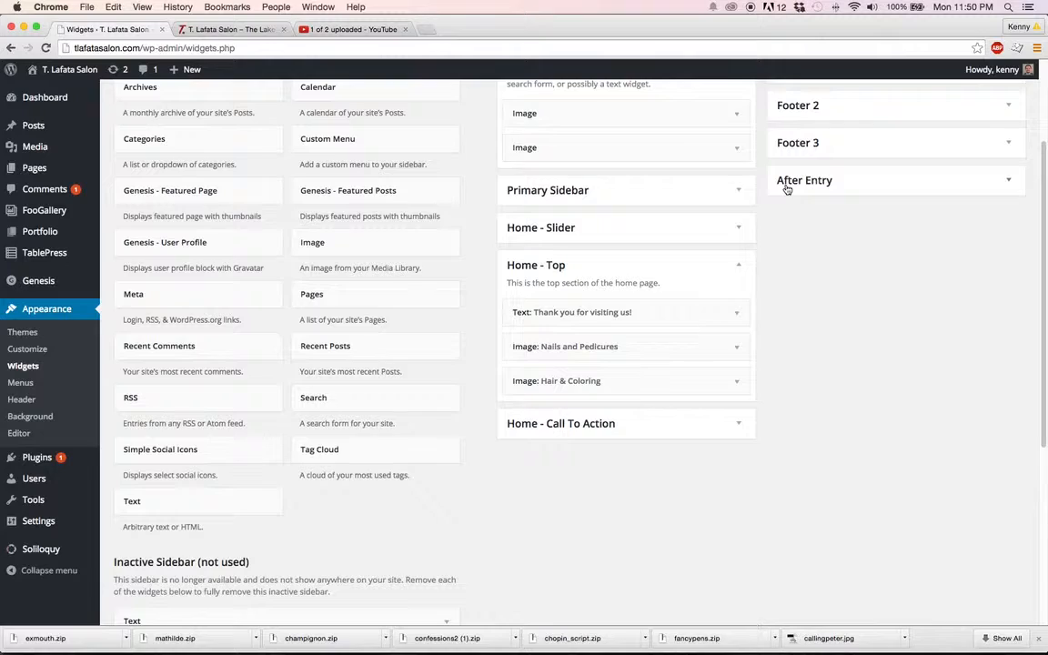
{"action": "left_click", "coordinate": [187, 33]}
{"action": "scroll", "coordinate": [469, 273], "scroll_direction": "down", "scroll_amount": 10}
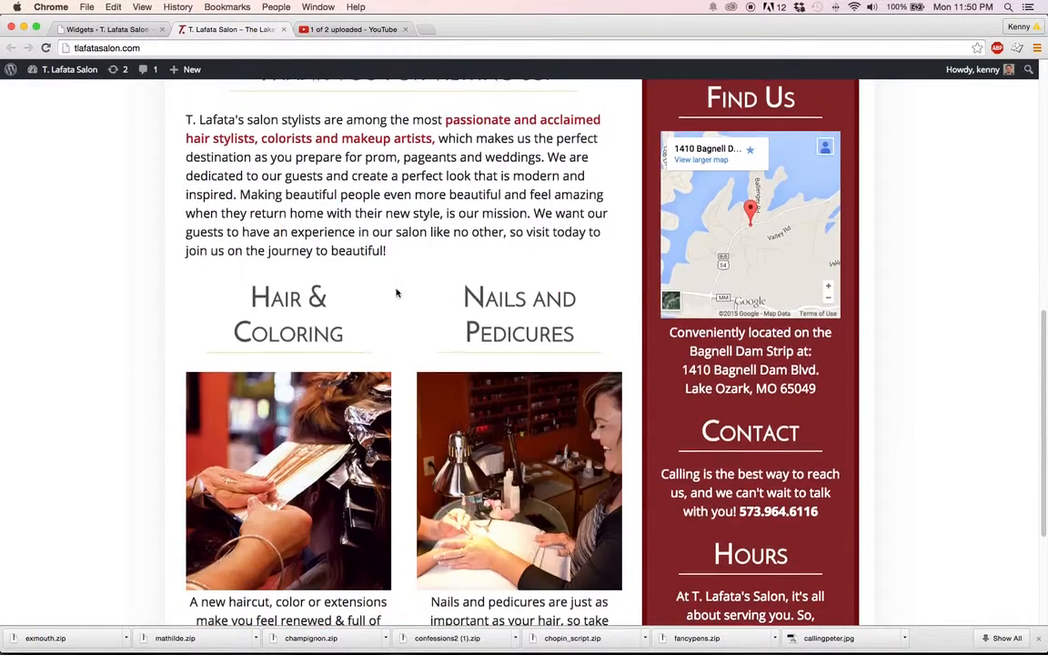
{"action": "scroll", "coordinate": [364, 279], "scroll_direction": "down", "scroll_amount": 4}
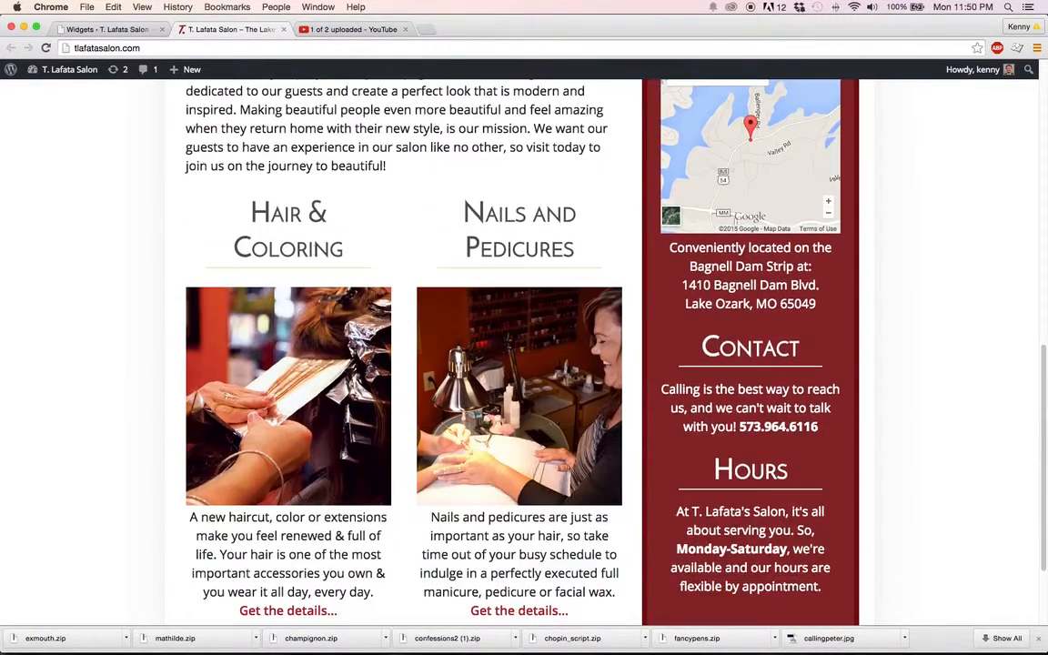
- Examine the title and text of the "Thank you for visiting us!" widget in Home - Top, and collapse it
{"action": "left_click", "coordinate": [126, 31]}
{"action": "left_click", "coordinate": [737, 309]}
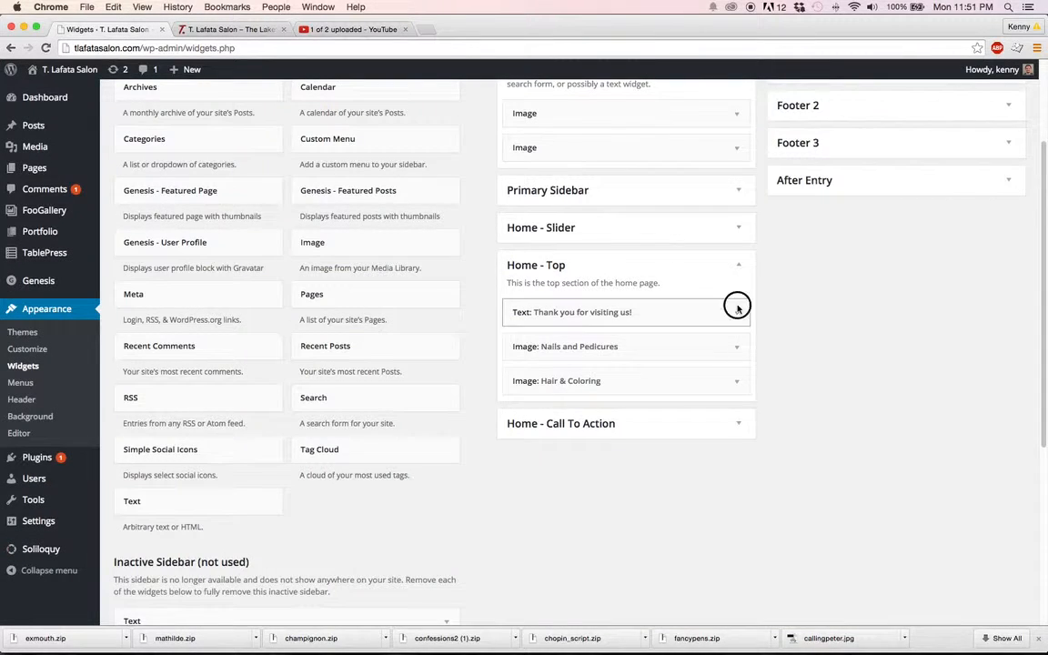
{"action": "scroll", "coordinate": [736, 309], "scroll_direction": "down", "scroll_amount": 2}
{"action": "left_click", "coordinate": [663, 319]}
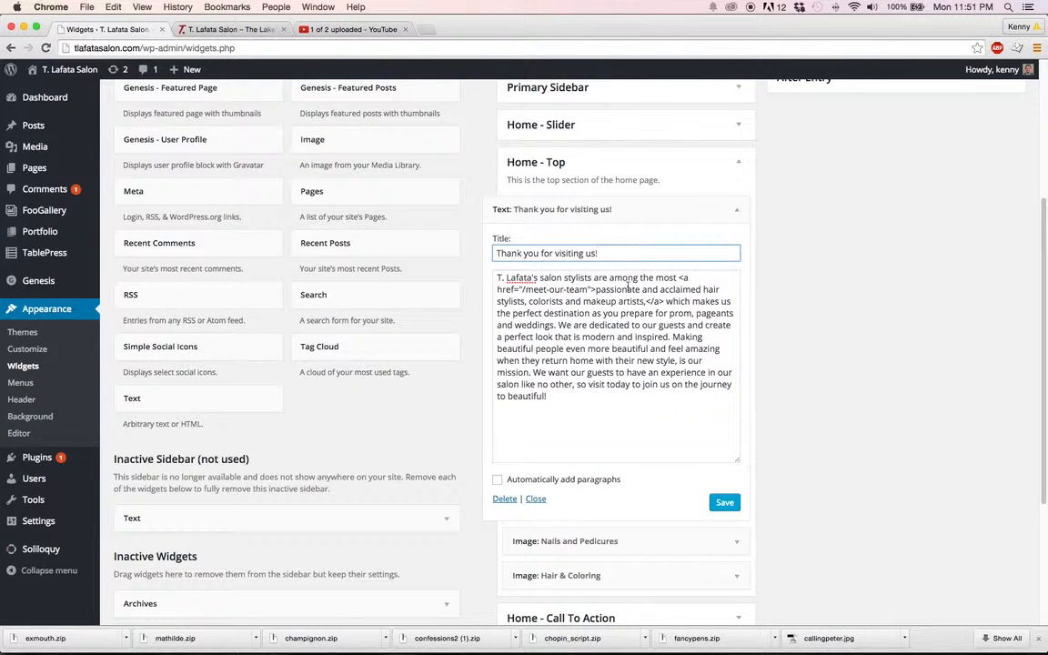
{"action": "left_click", "coordinate": [727, 212]}
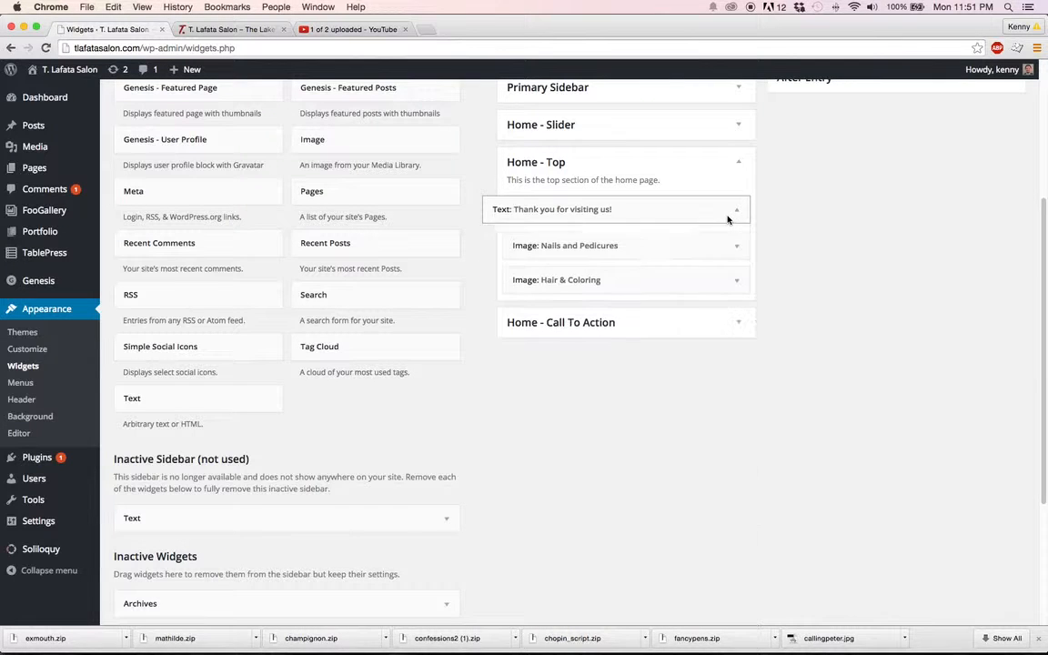
- Examine the Nails and Pedicures Image widget's picture, size, link and text settings, and collapse the widget
{"action": "left_click", "coordinate": [730, 242]}
{"action": "scroll", "coordinate": [783, 323], "scroll_direction": "down", "scroll_amount": 5}
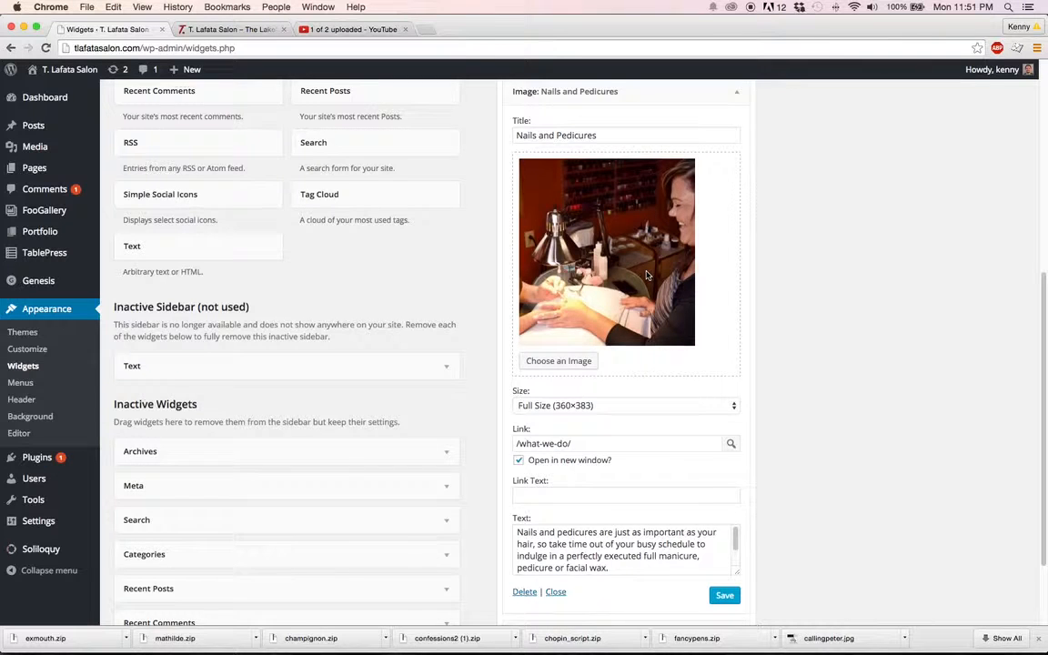
{"action": "scroll", "coordinate": [646, 274], "scroll_direction": "down", "scroll_amount": 3}
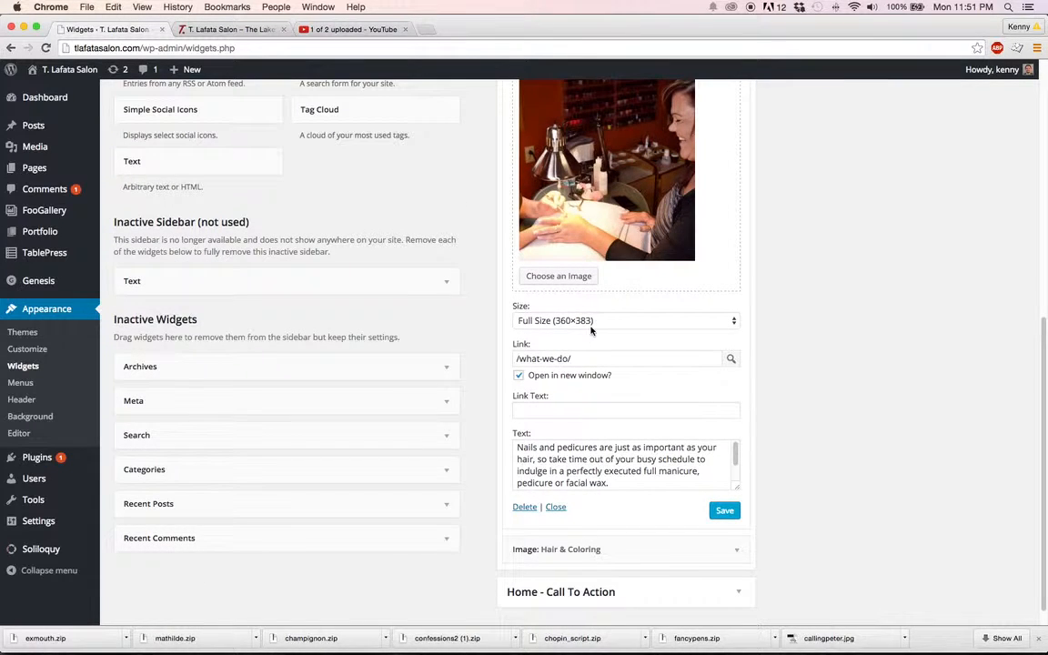
{"action": "scroll", "coordinate": [591, 330], "scroll_direction": "down", "scroll_amount": 1}
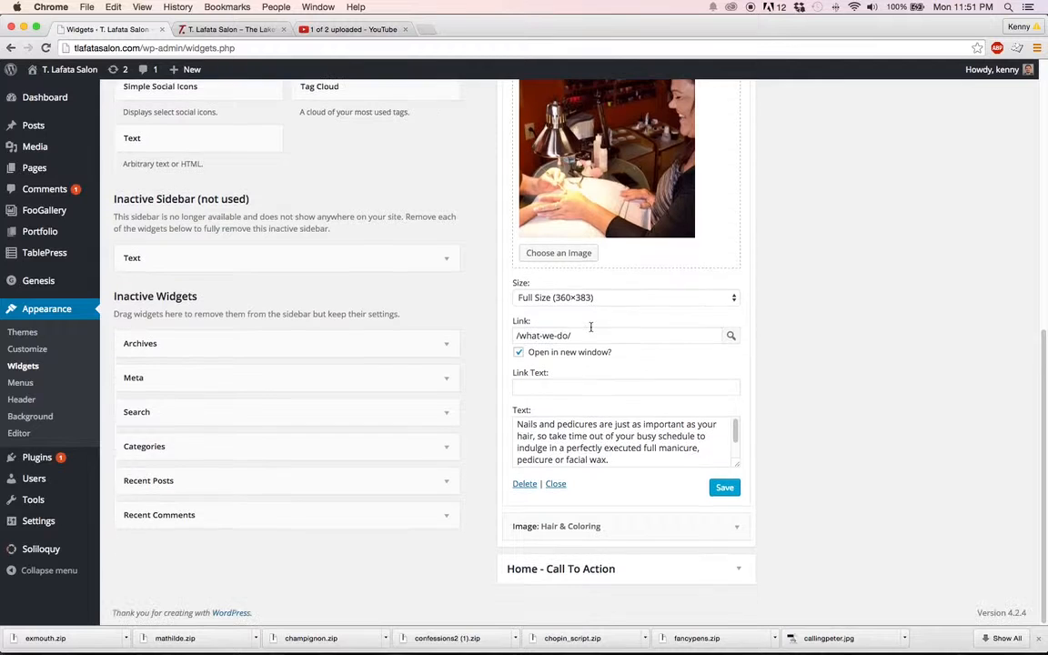
{"action": "left_click", "coordinate": [622, 438]}
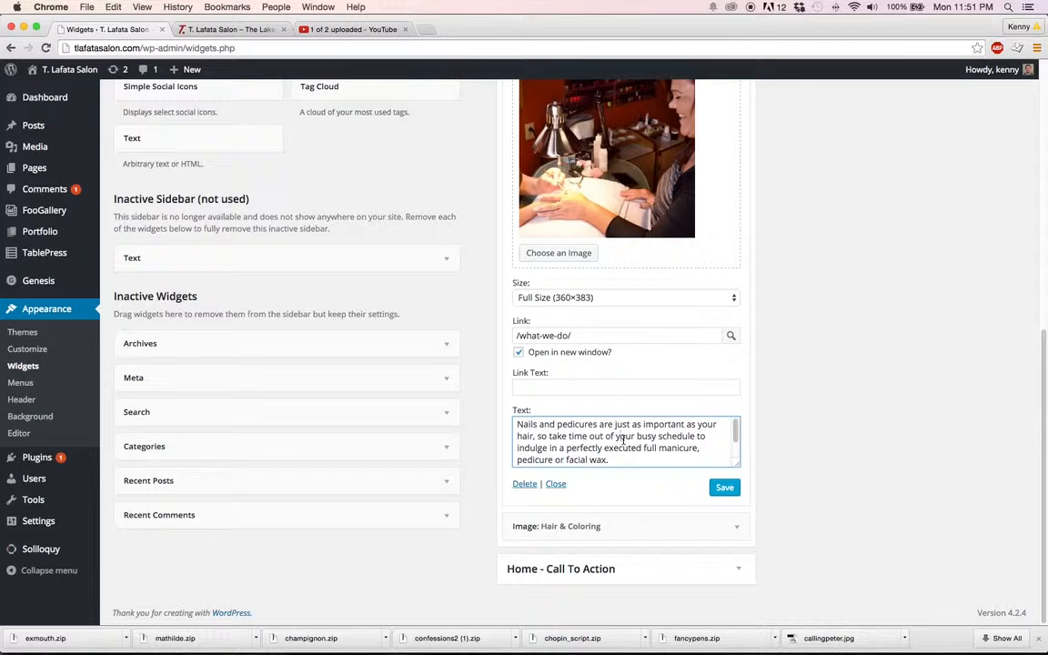
{"action": "scroll", "coordinate": [622, 438], "scroll_direction": "up", "scroll_amount": 5}
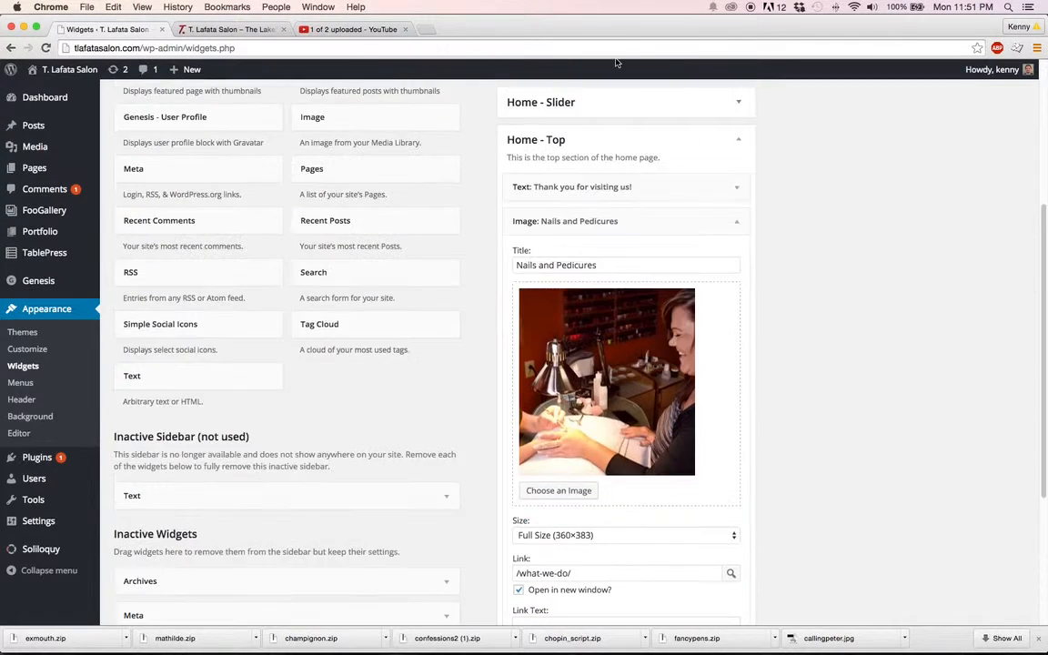
{"action": "left_click", "coordinate": [737, 224]}
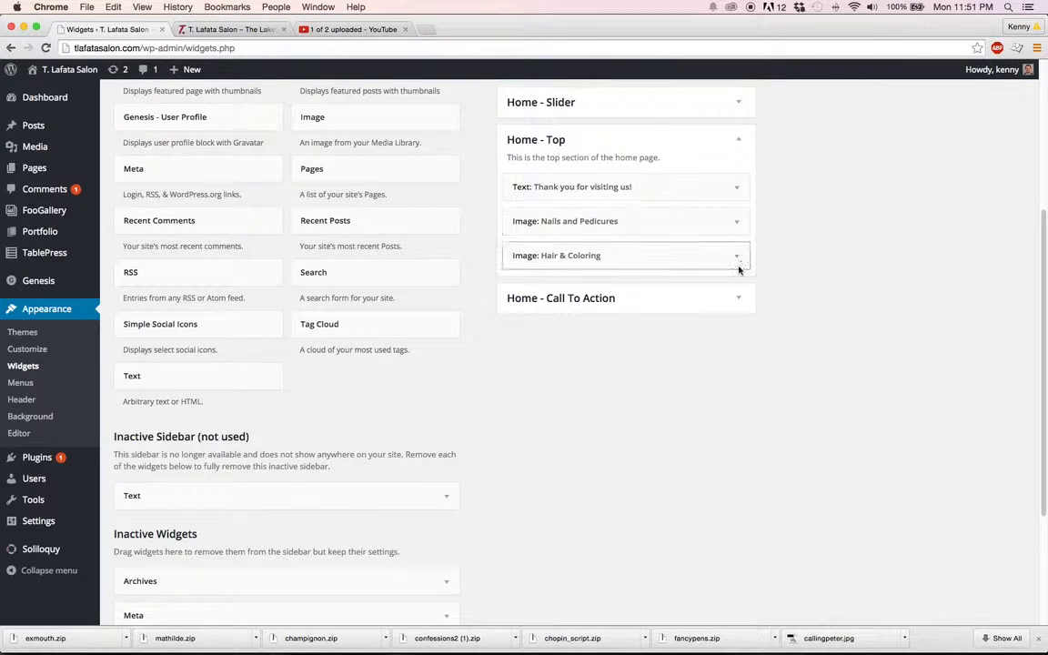
- Check the Home - Call To Action and Footer 1 areas for widgets, and inspect the footer on the live homepage
{"action": "left_click", "coordinate": [739, 298]}
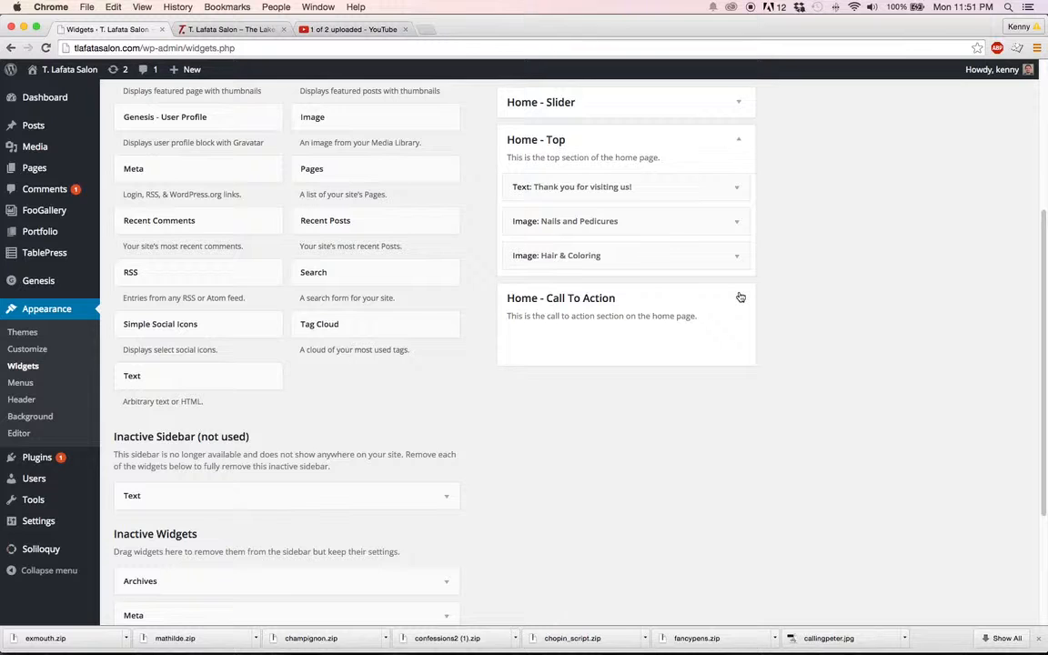
{"action": "left_click", "coordinate": [740, 297]}
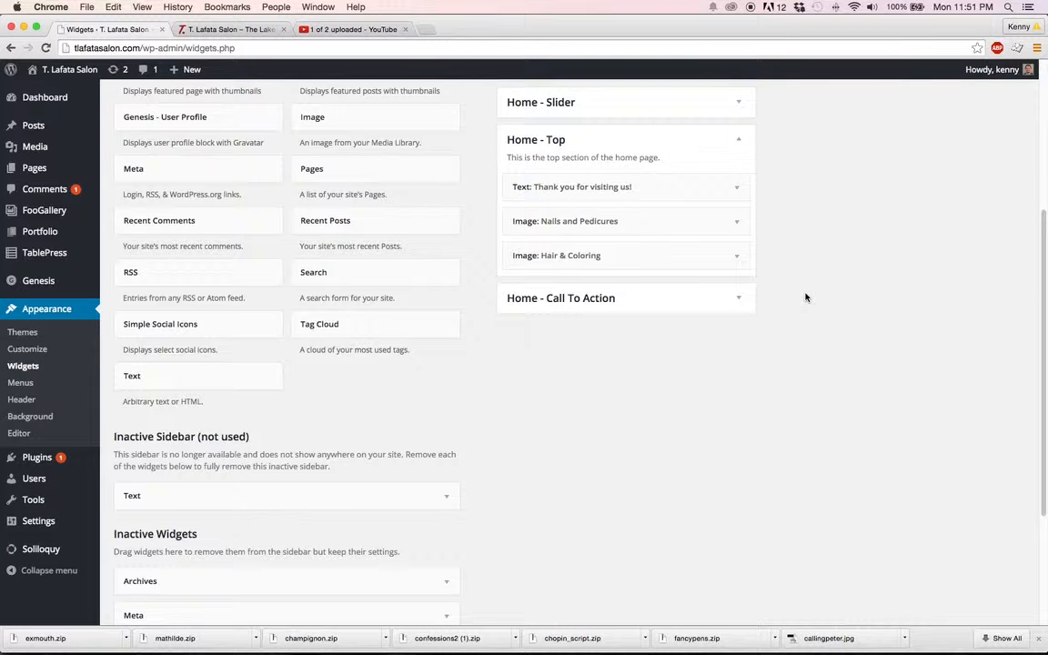
{"action": "scroll", "coordinate": [786, 297], "scroll_direction": "up", "scroll_amount": 5}
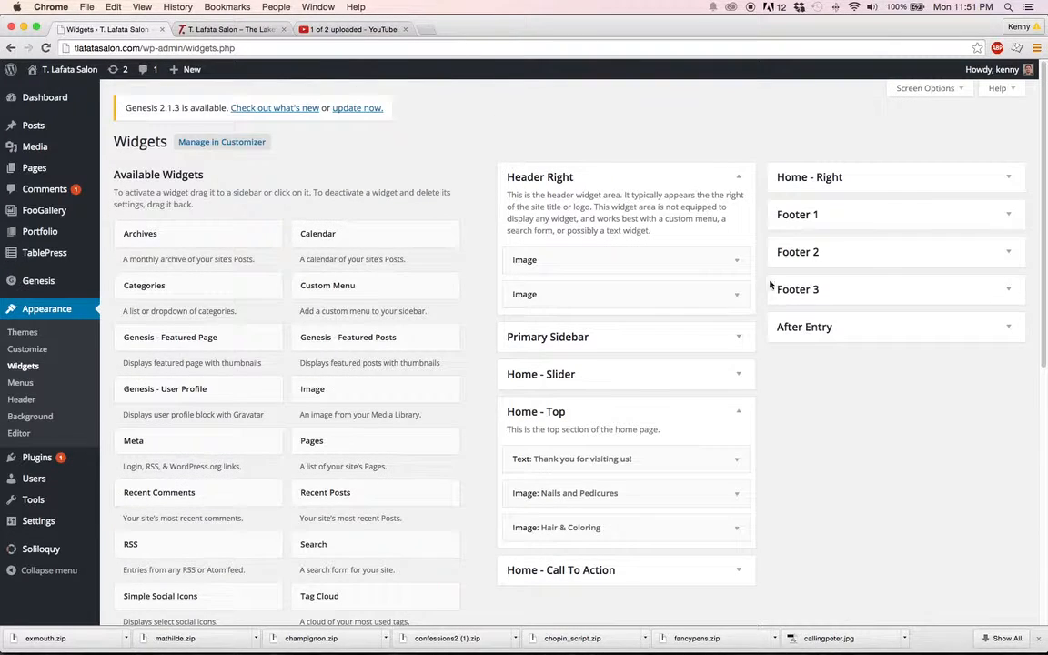
{"action": "left_click", "coordinate": [844, 218]}
{"action": "left_click", "coordinate": [845, 220]}
{"action": "left_click", "coordinate": [223, 30]}
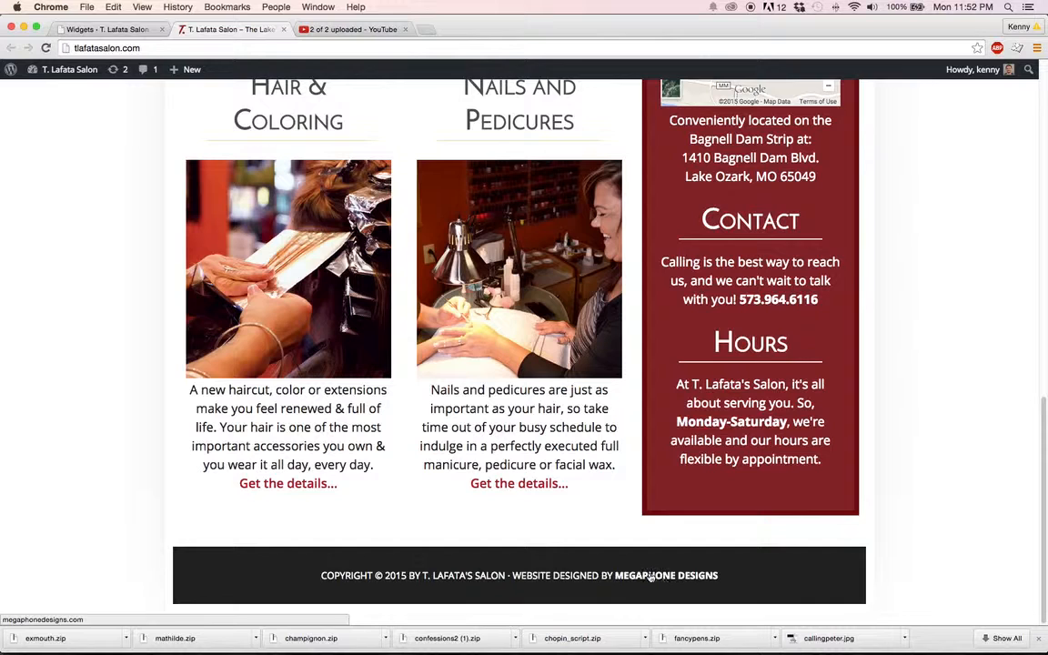
{"action": "left_click", "coordinate": [129, 30]}
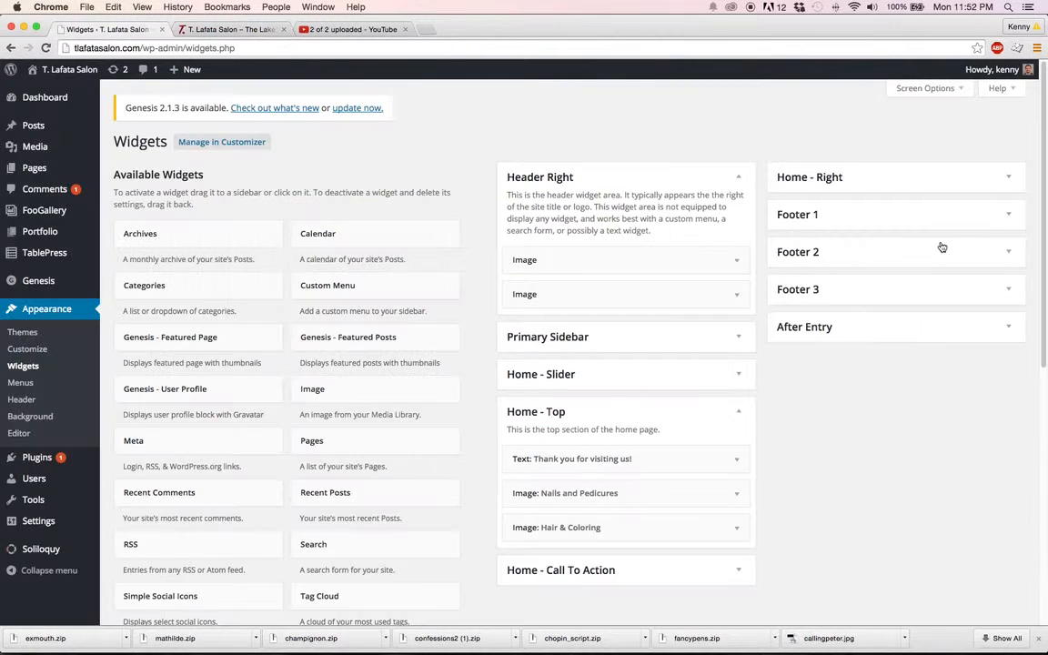
- Check the contents of the After Entry area, and review the available widgets alongside the widget areas
{"action": "left_click", "coordinate": [916, 324]}
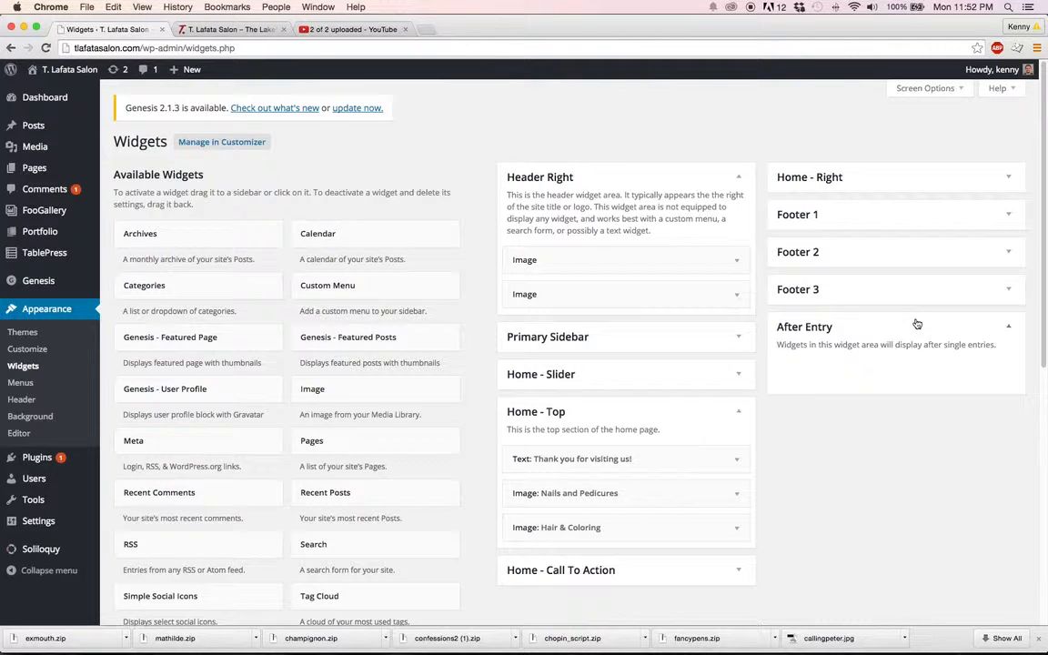
{"action": "left_click", "coordinate": [915, 325]}
{"action": "scroll", "coordinate": [371, 298], "scroll_direction": "down", "scroll_amount": 2}
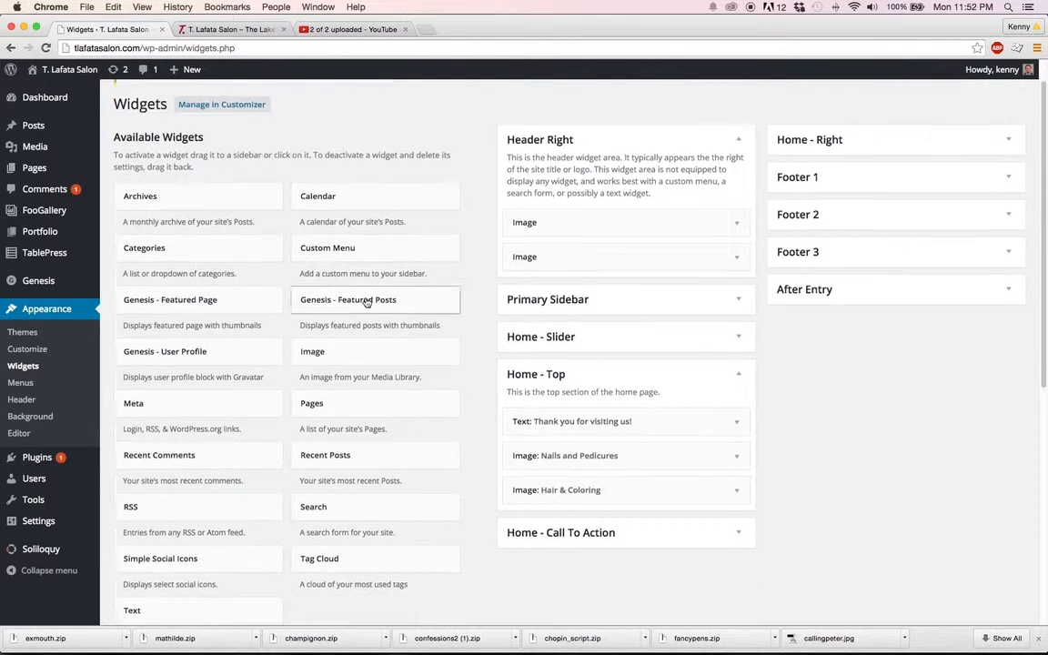
{"action": "scroll", "coordinate": [367, 302], "scroll_direction": "down", "scroll_amount": 1}
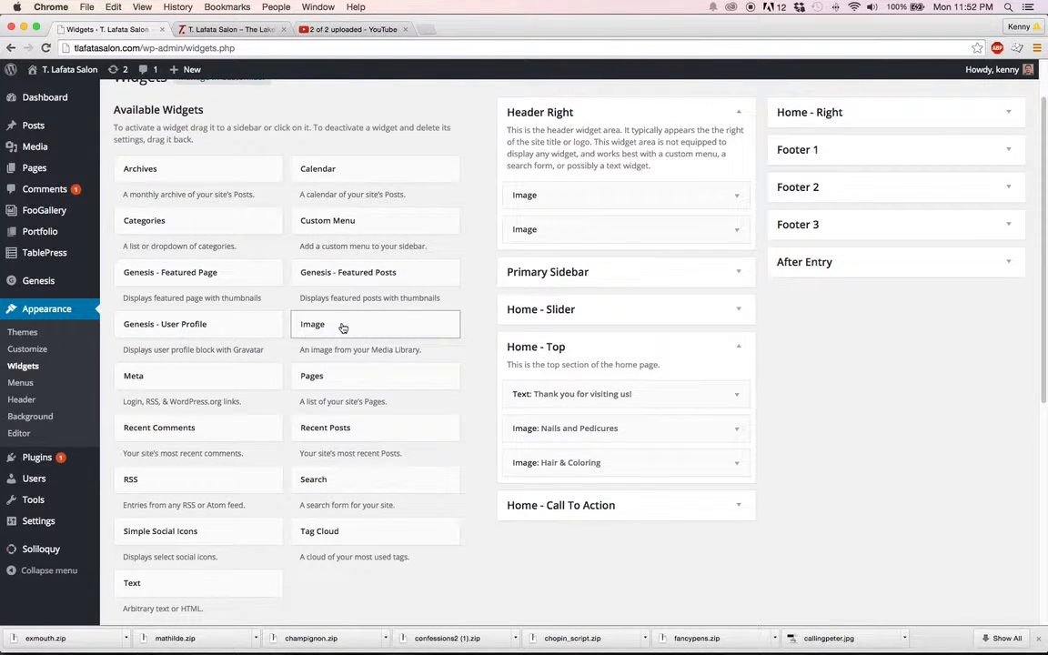
{"action": "scroll", "coordinate": [342, 327], "scroll_direction": "down", "scroll_amount": 1}
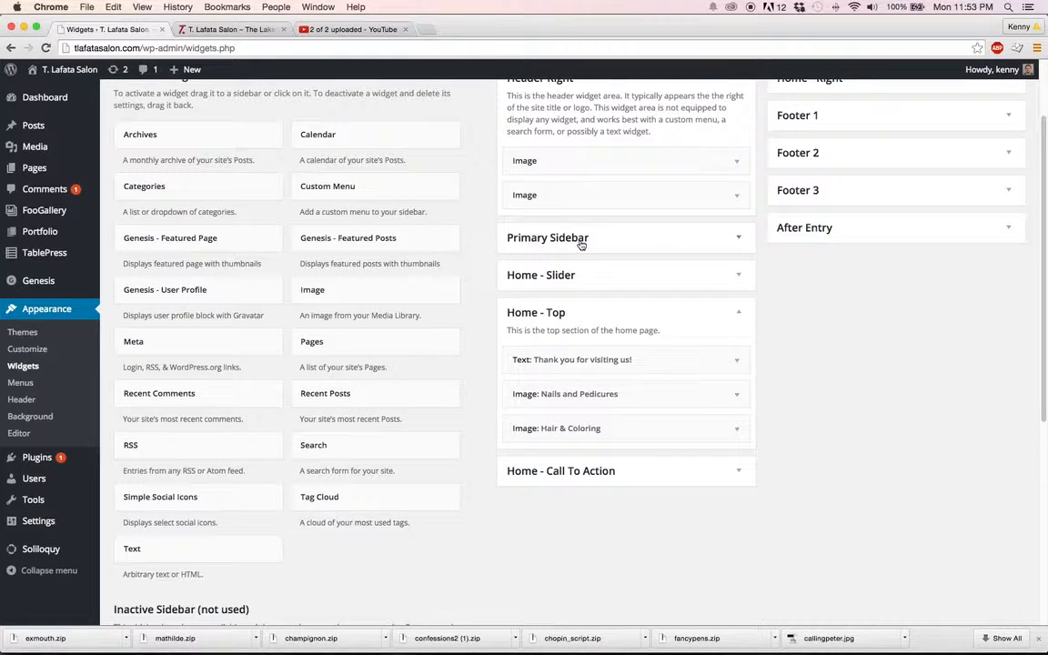
{"action": "scroll", "coordinate": [930, 265], "scroll_direction": "up", "scroll_amount": 1}
{"action": "scroll", "coordinate": [930, 266], "scroll_direction": "up", "scroll_amount": 1}
- Add an Image widget above Find Us in the Home - Right area, using lafatagroup1.jpg from the media library
{"action": "left_click", "coordinate": [853, 160]}
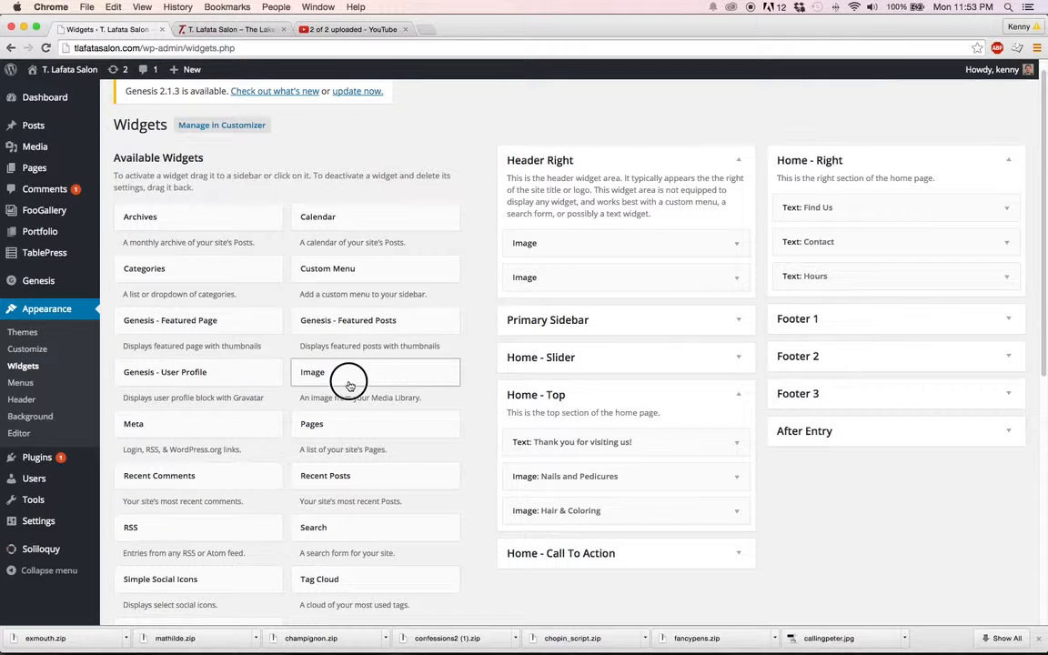
{"action": "left_click_drag", "start_coordinate": [348, 381], "coordinate": [859, 206]}
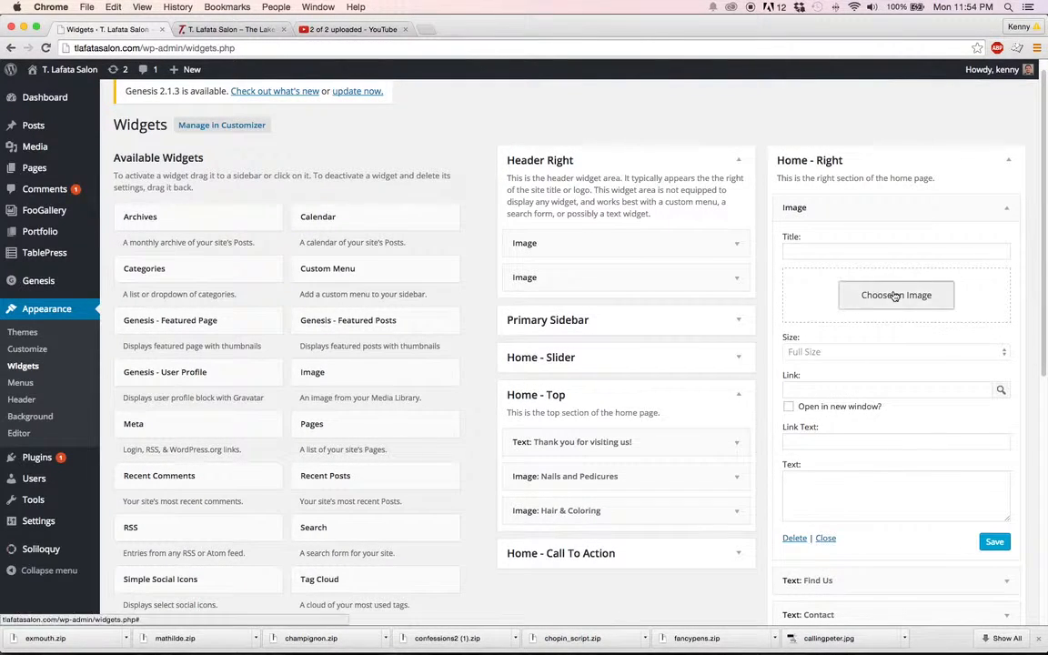
{"action": "left_click", "coordinate": [868, 295]}
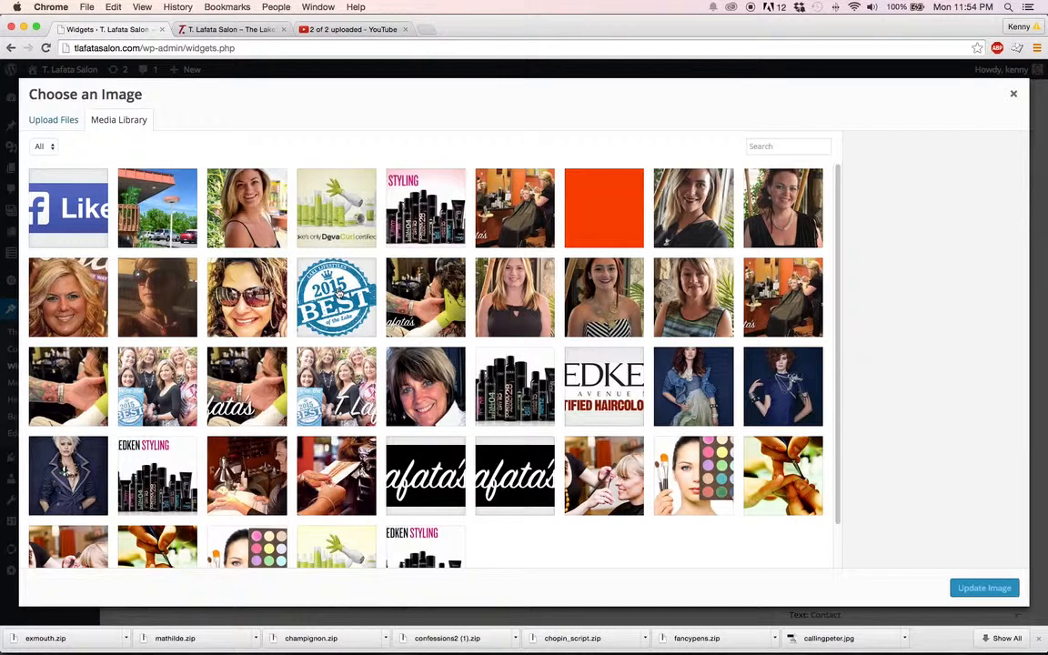
{"action": "left_click", "coordinate": [163, 362]}
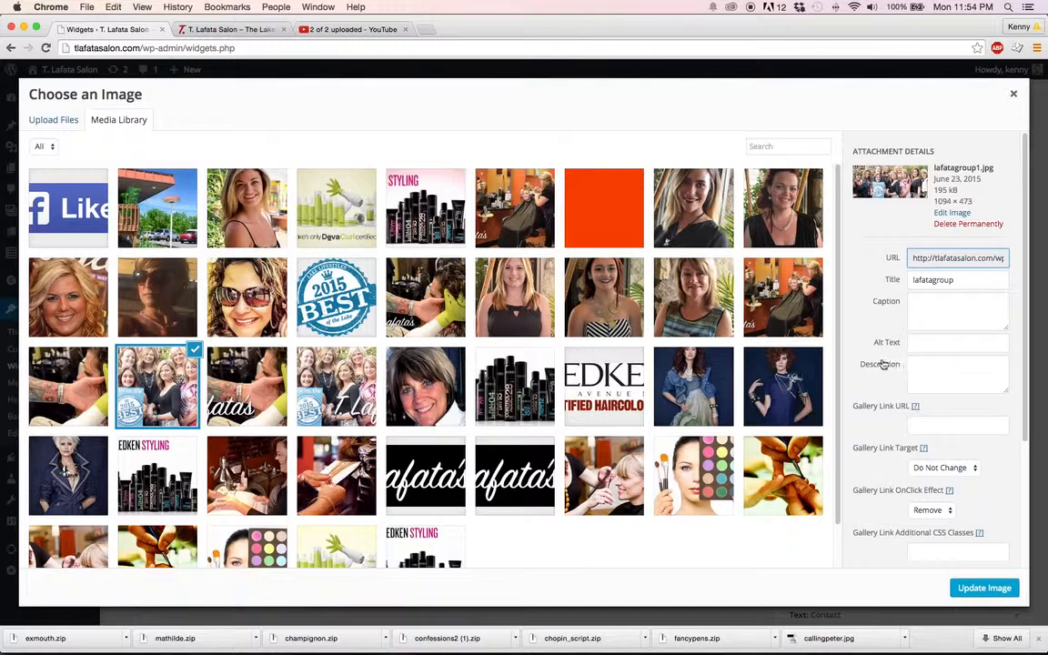
{"action": "left_click", "coordinate": [987, 587]}
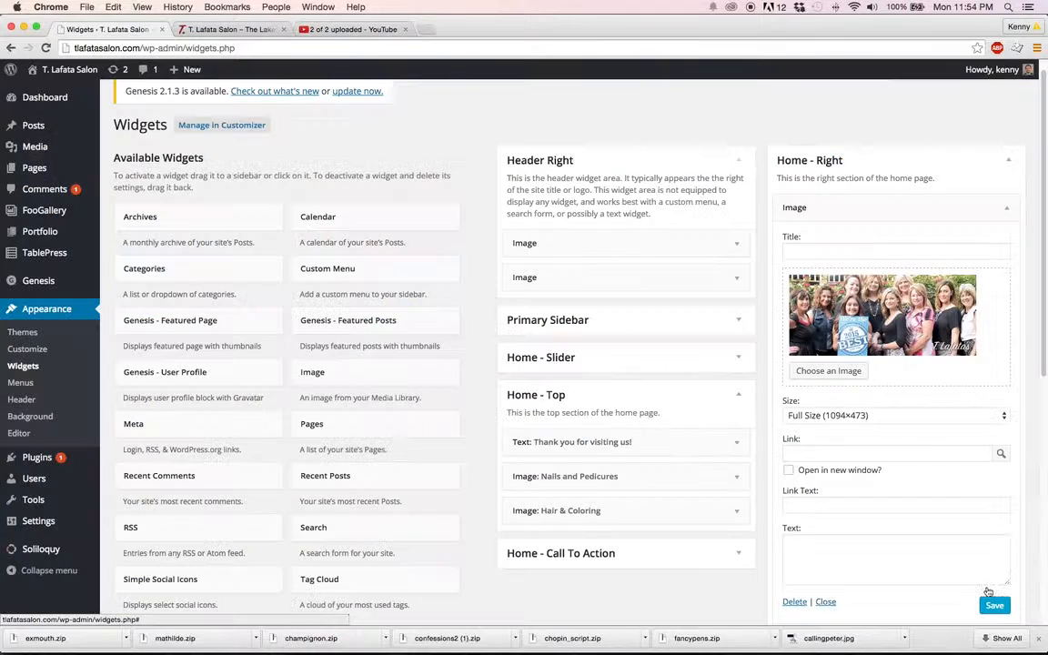
- Set the new Image widget's size to Medium (300×130) and its text to "We Really are the Best!!!!"
{"action": "scroll", "coordinate": [889, 355], "scroll_direction": "down", "scroll_amount": 3}
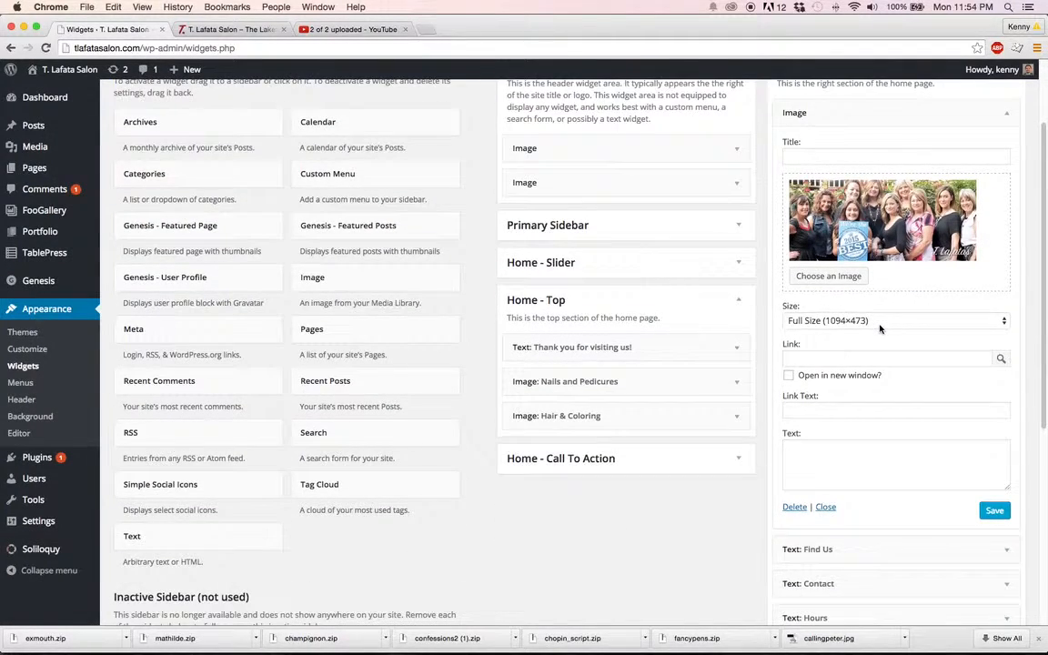
{"action": "left_click", "coordinate": [878, 322]}
{"action": "left_click", "coordinate": [879, 297]}
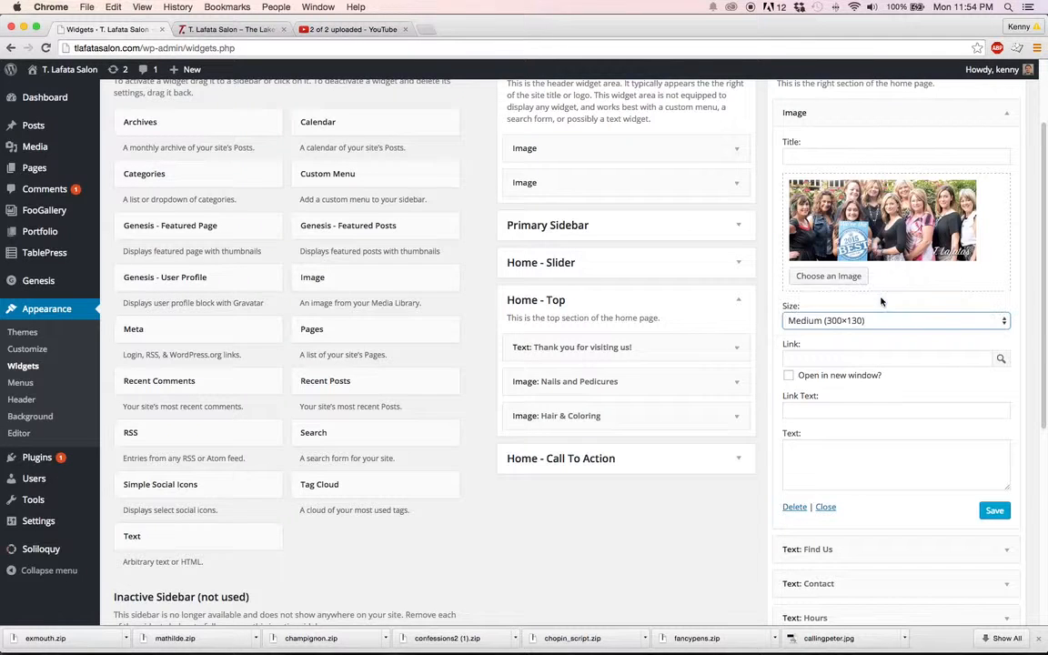
{"action": "scroll", "coordinate": [903, 350], "scroll_direction": "down", "scroll_amount": 3}
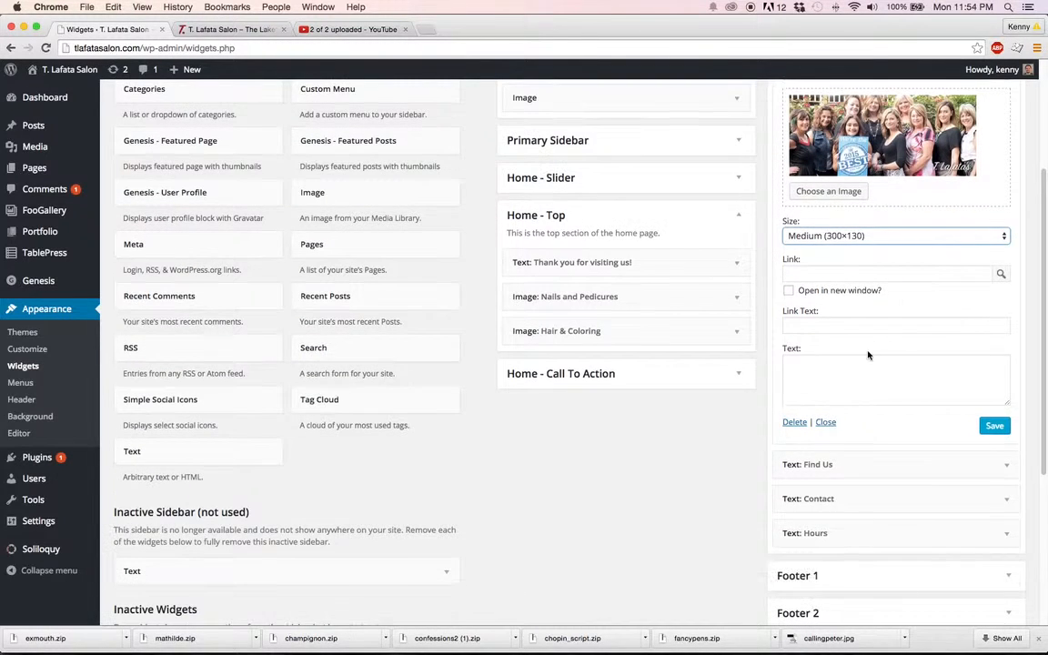
{"action": "left_click", "coordinate": [867, 367]}
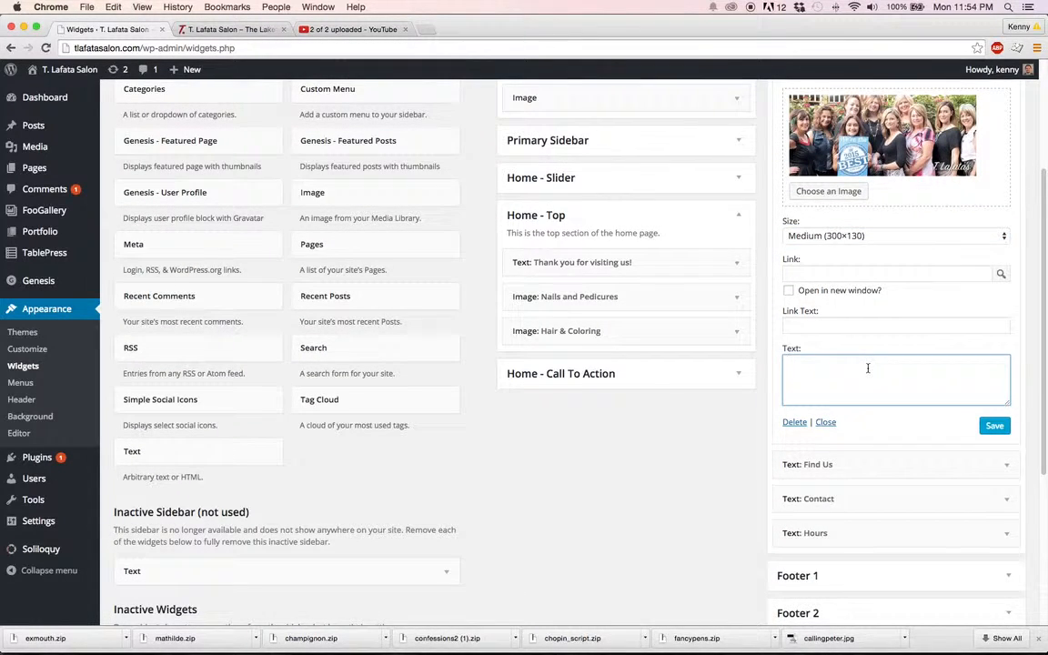
{"action": "type", "text": "We Really are the bBest!!!!"}
- Title the new Image widget "Simply the Best"
{"action": "scroll", "coordinate": [903, 363], "scroll_direction": "up", "scroll_amount": 5}
{"action": "left_click", "coordinate": [846, 266]}
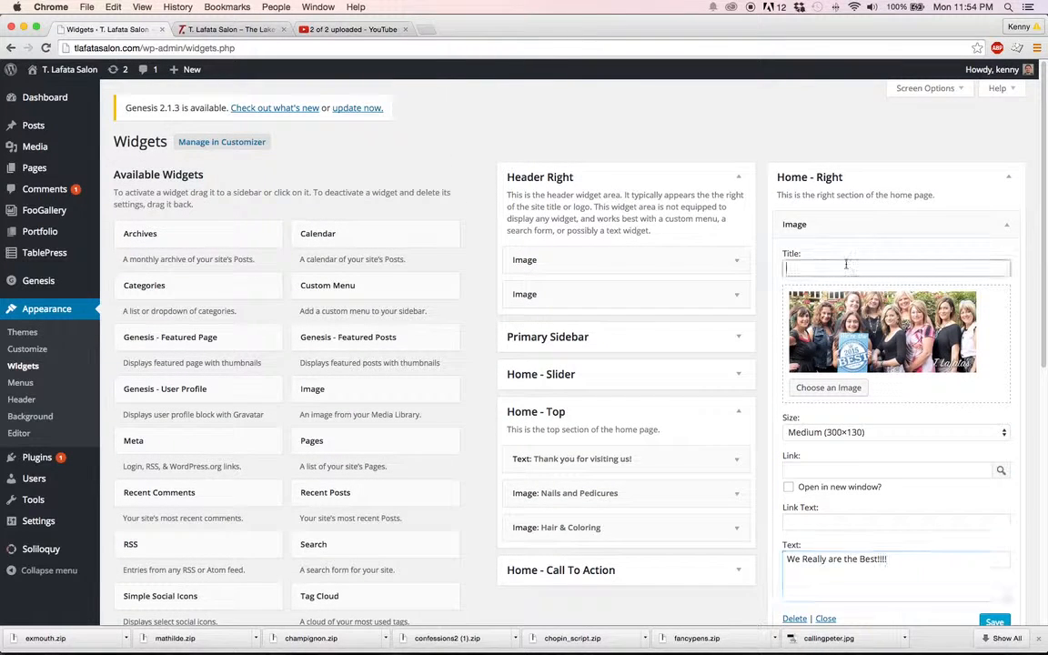
{"action": "type", "text": "Simply the BEs"}
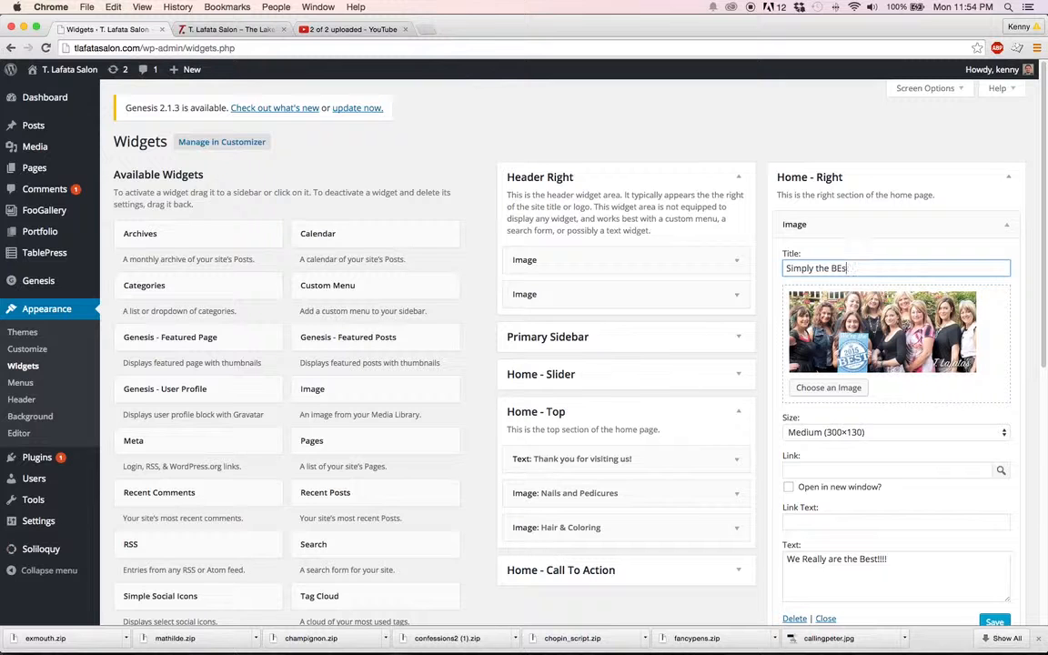
{"action": "key", "text": "BackSpace"}
{"action": "key", "text": "BackSpace"}
{"action": "type", "text": "est"}
- Save the Simply the Best Image widget and reload the live home page to check it in the right section
{"action": "scroll", "coordinate": [905, 323], "scroll_direction": "down", "scroll_amount": 5}
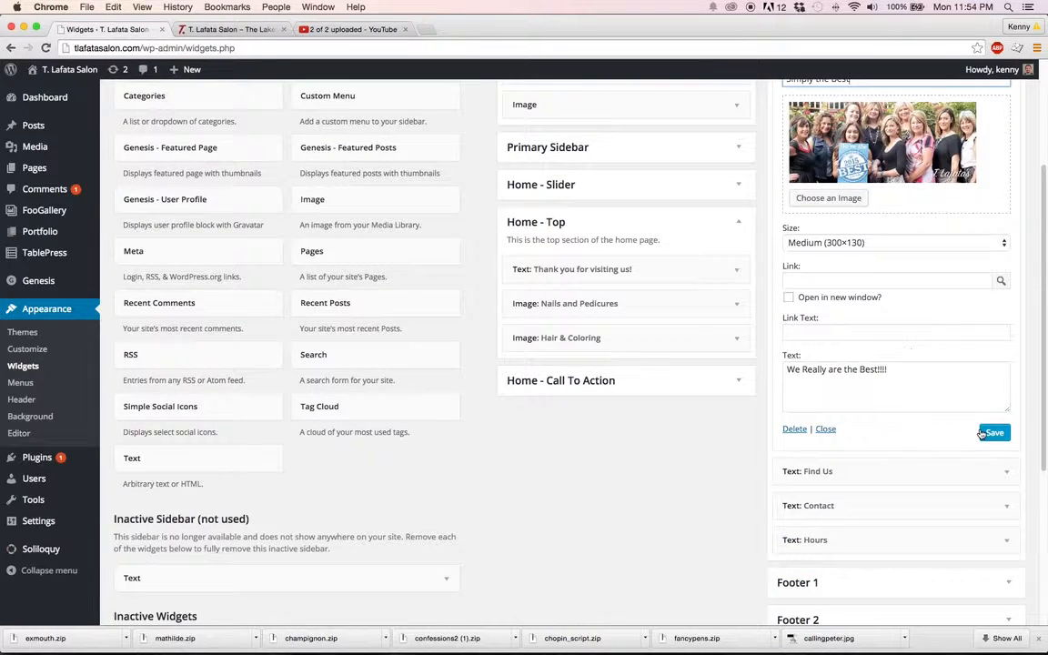
{"action": "left_click", "coordinate": [233, 30]}
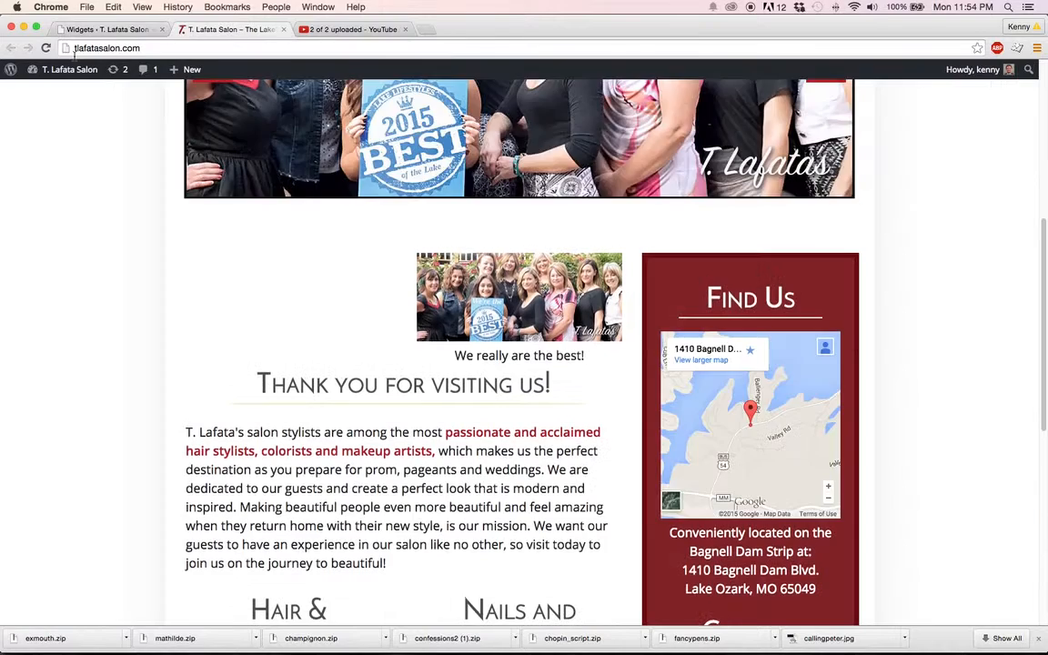
{"action": "key", "text": "super+r"}
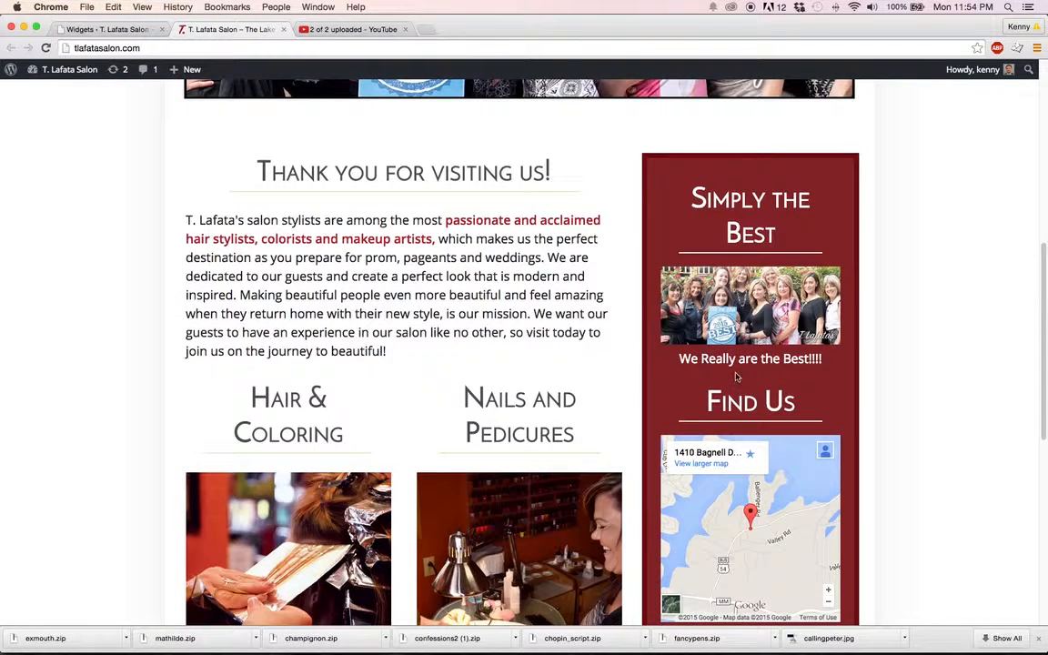
- Delete the Simply the Best Image widget from Home - Right and reload the live home page to check the removal
{"action": "left_click", "coordinate": [79, 29]}
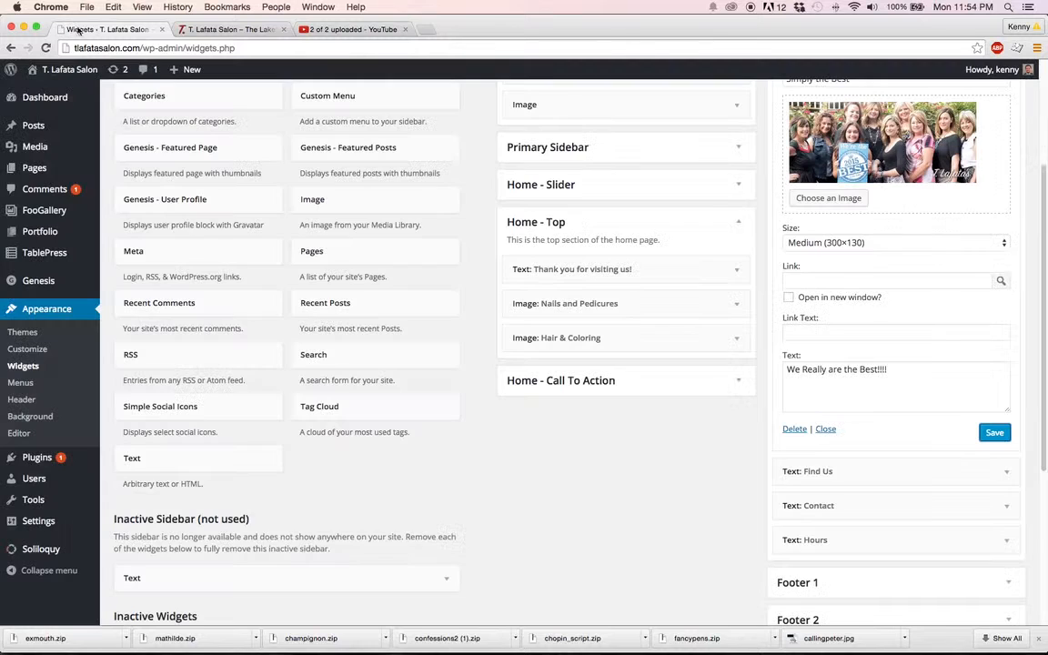
{"action": "left_click", "coordinate": [795, 429]}
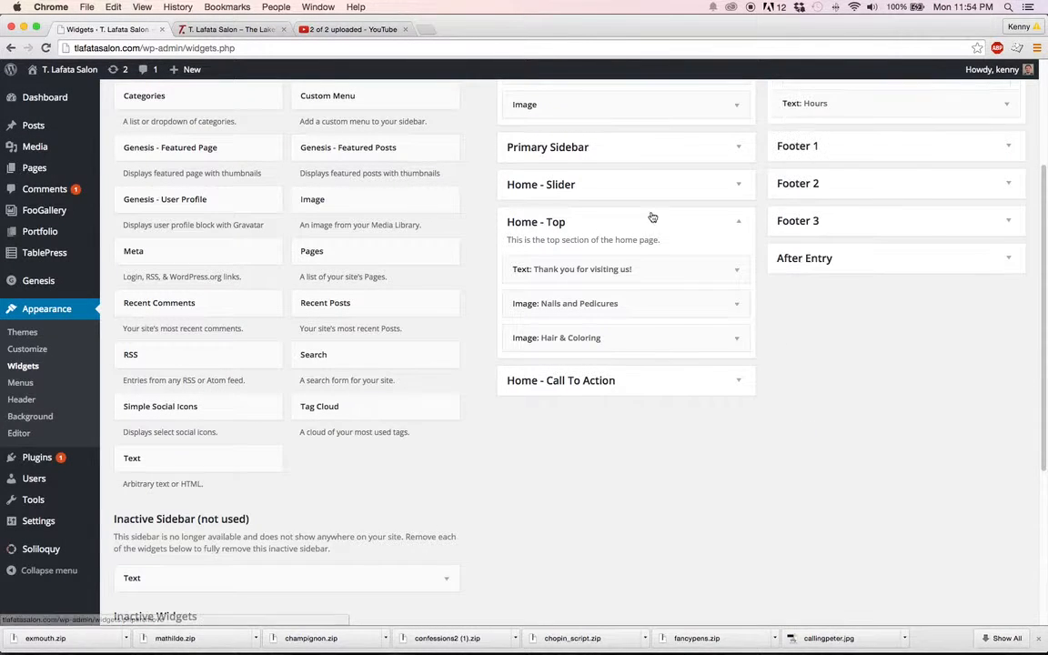
{"action": "left_click", "coordinate": [186, 28]}
{"action": "left_click", "coordinate": [46, 47]}
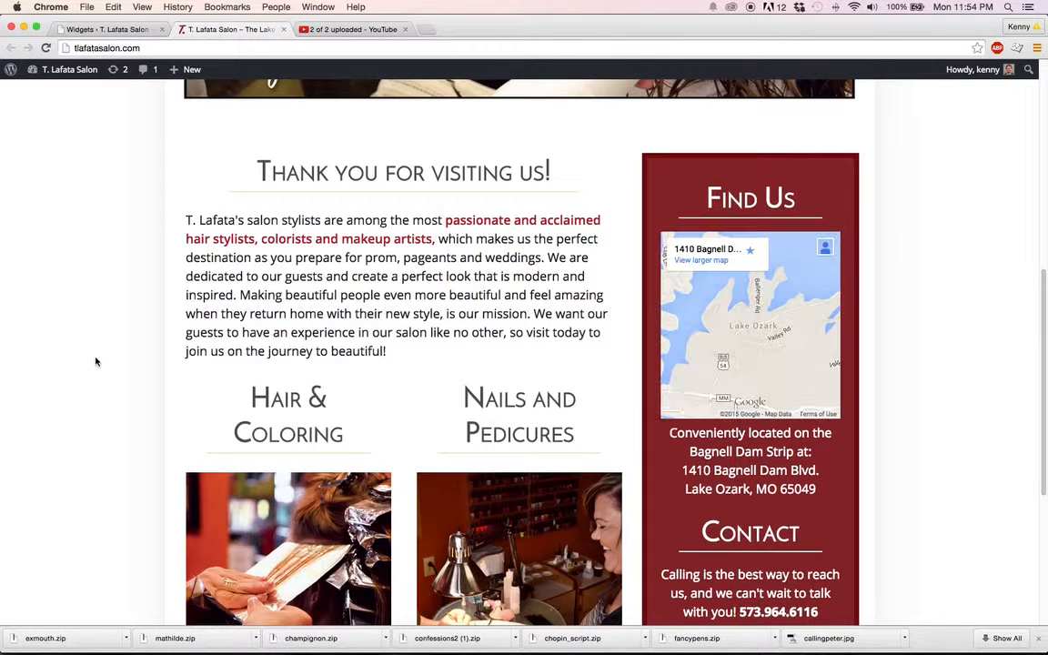
- Return to the Widgets page and collapse the Home - Top and Header Right widget areas
{"action": "left_click", "coordinate": [82, 29]}
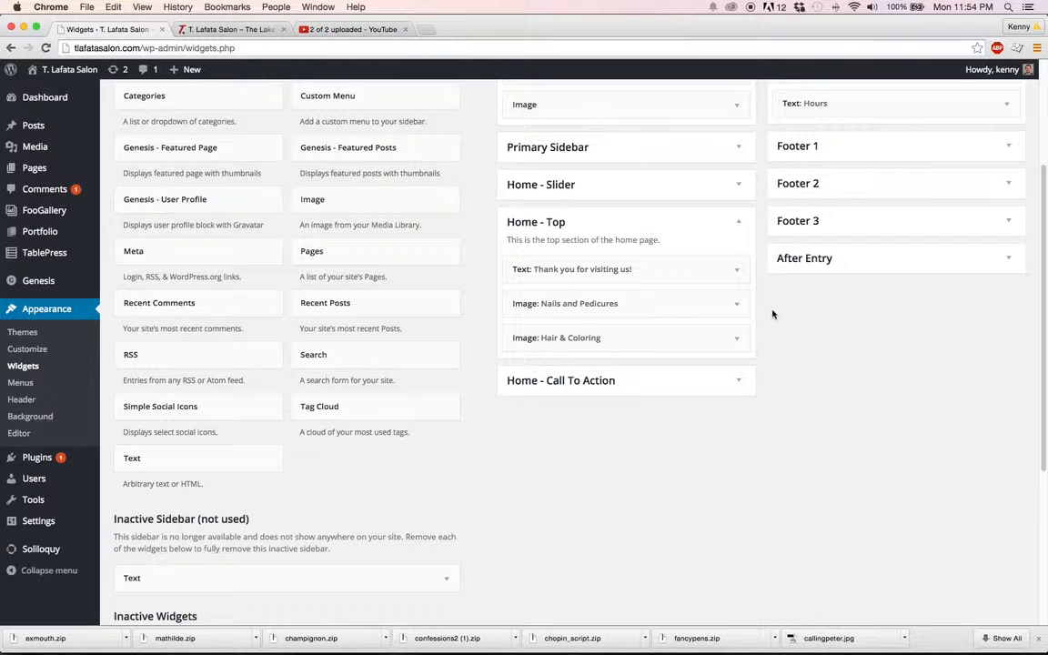
{"action": "left_click", "coordinate": [737, 222]}
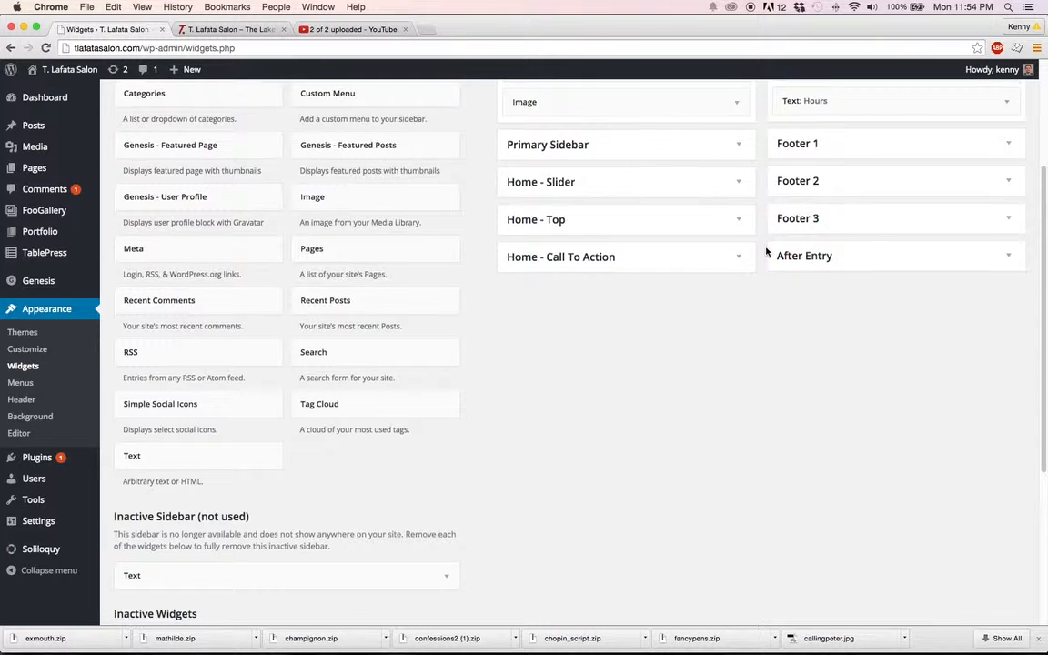
{"action": "scroll", "coordinate": [764, 247], "scroll_direction": "up", "scroll_amount": 3}
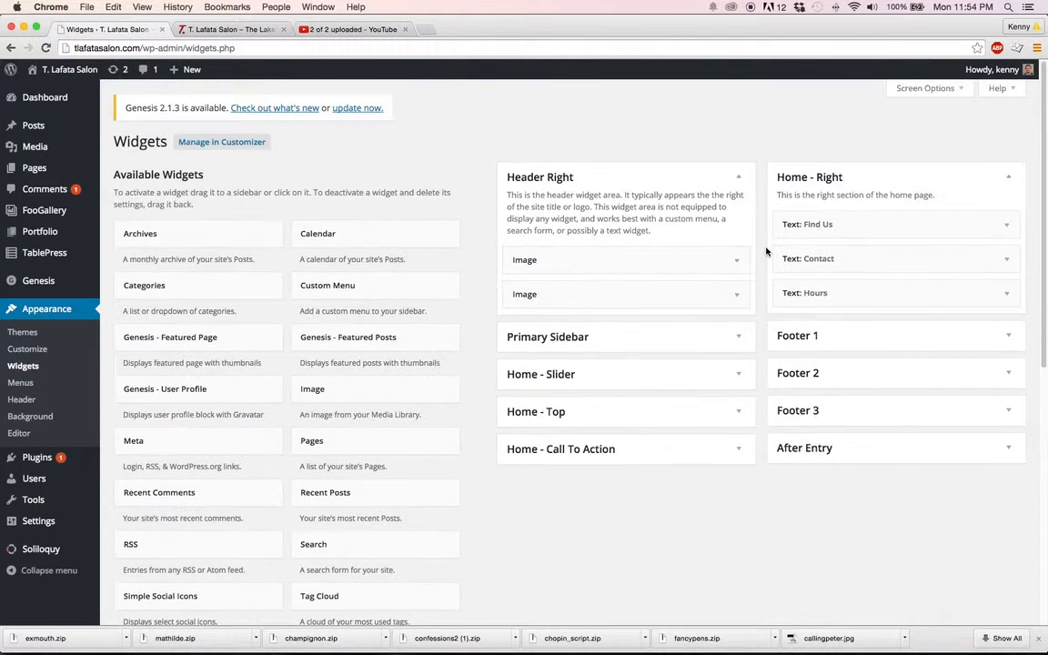
{"action": "left_click", "coordinate": [737, 182]}
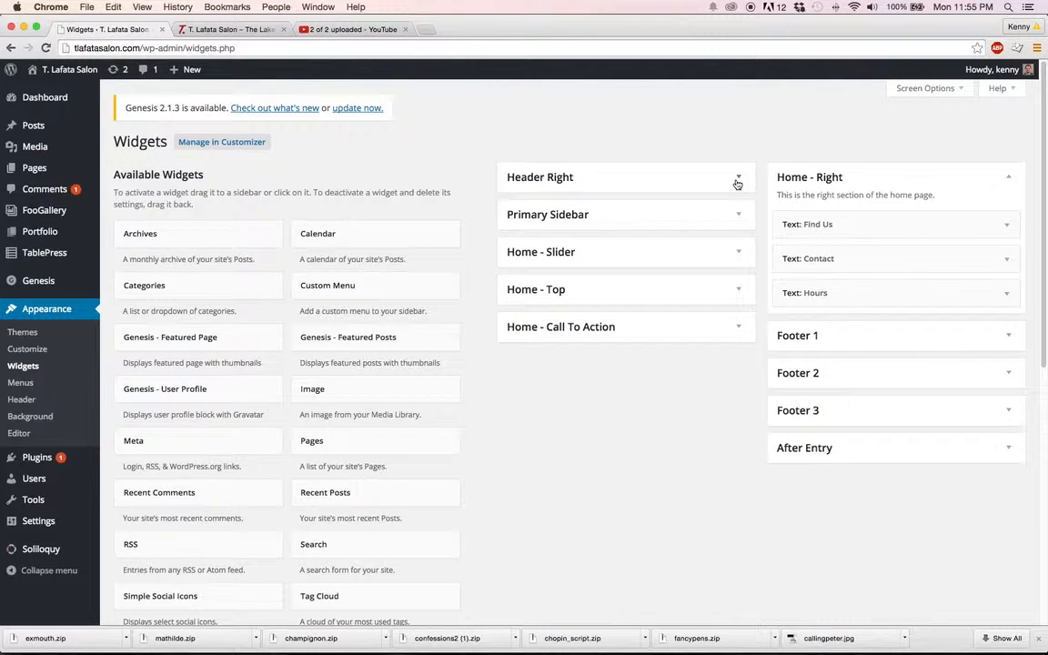